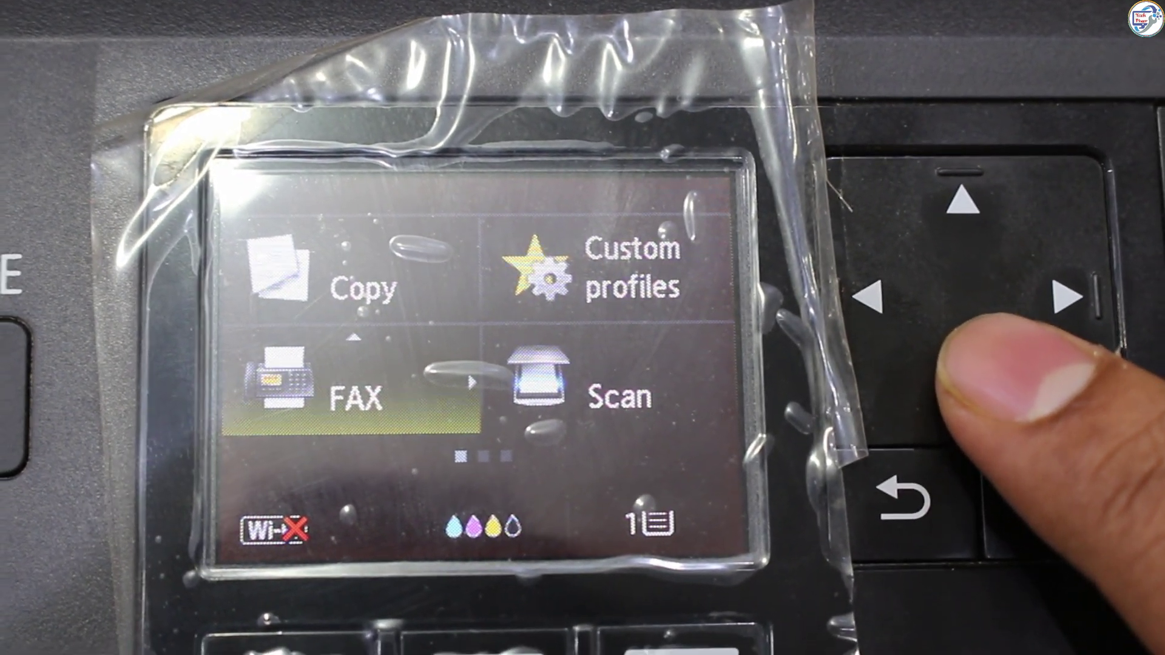
Navigate the printer panel to Setup > Device settings and move down toward LAN settings.
key("Down")
key("Down")
key("Down")
key("Down")
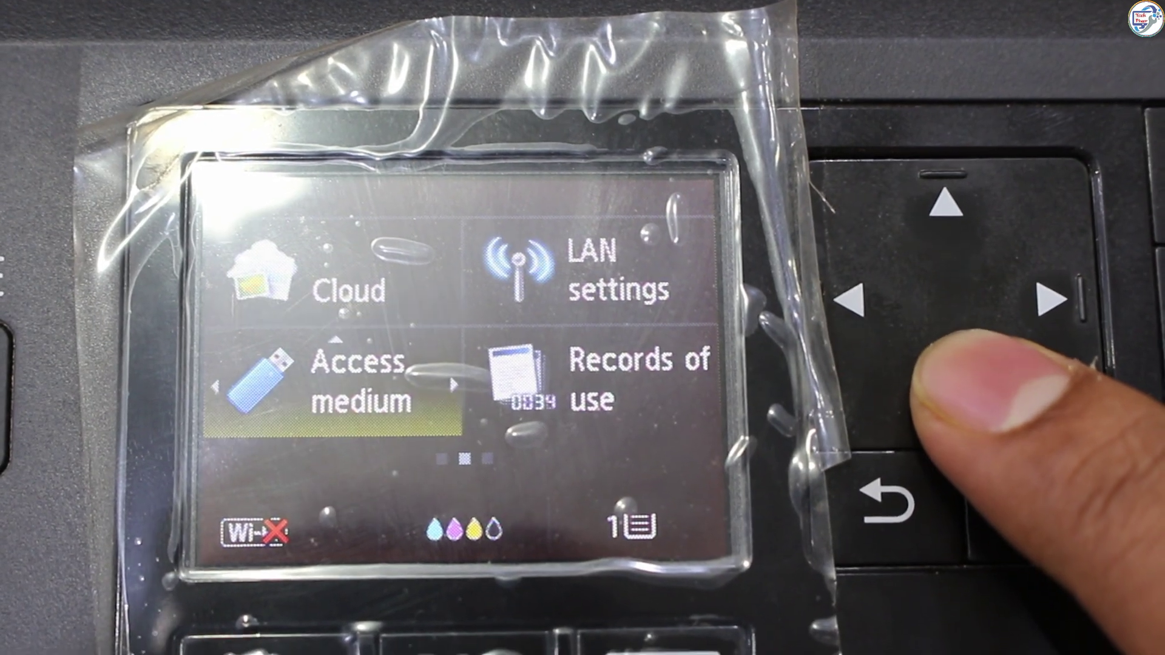
key("Right")
key("Right")
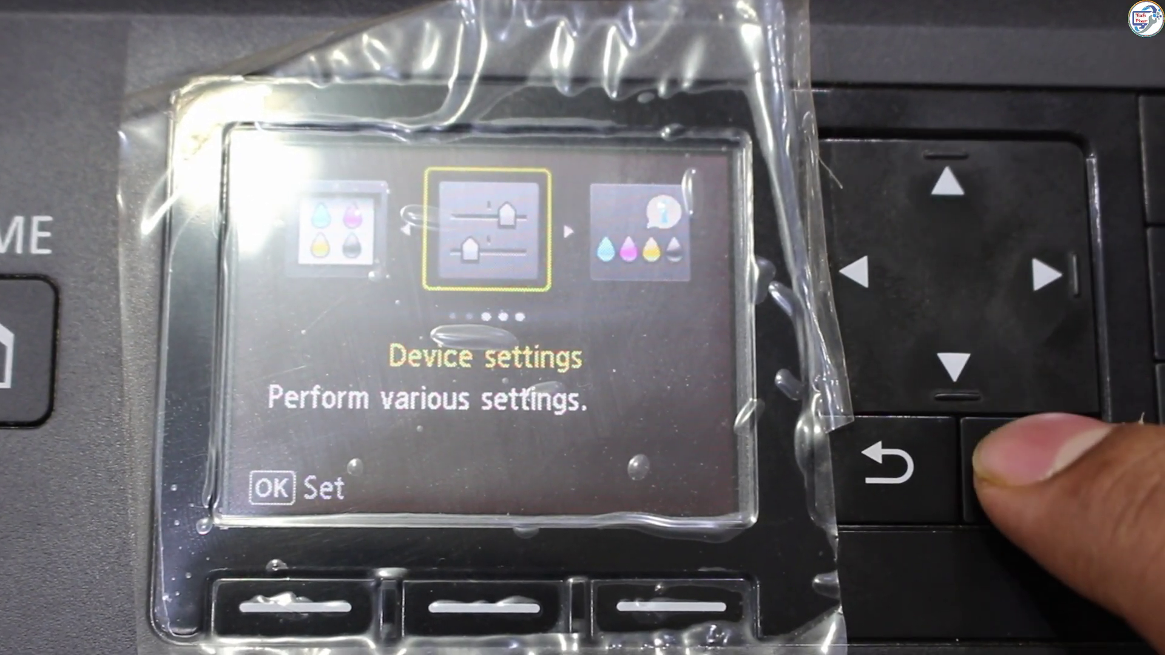
key("Return")
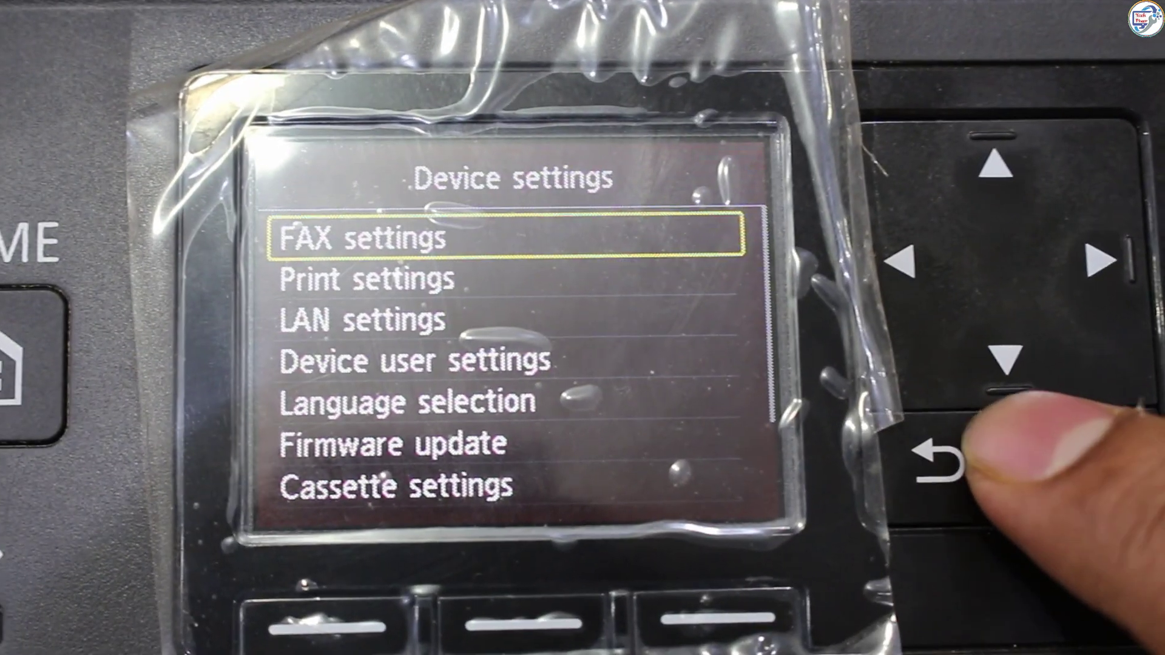
key("Down")
key("Down")
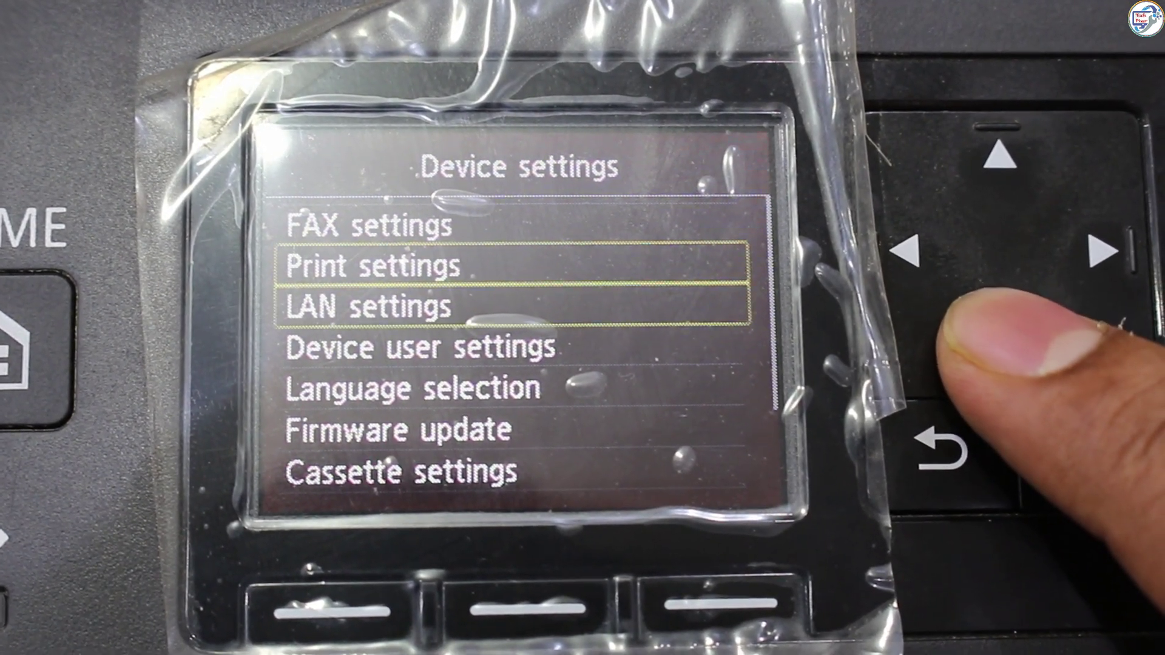
Open LAN settings, start Wireless LAN setup and select the RST router for passphrase entry.
key("Return")
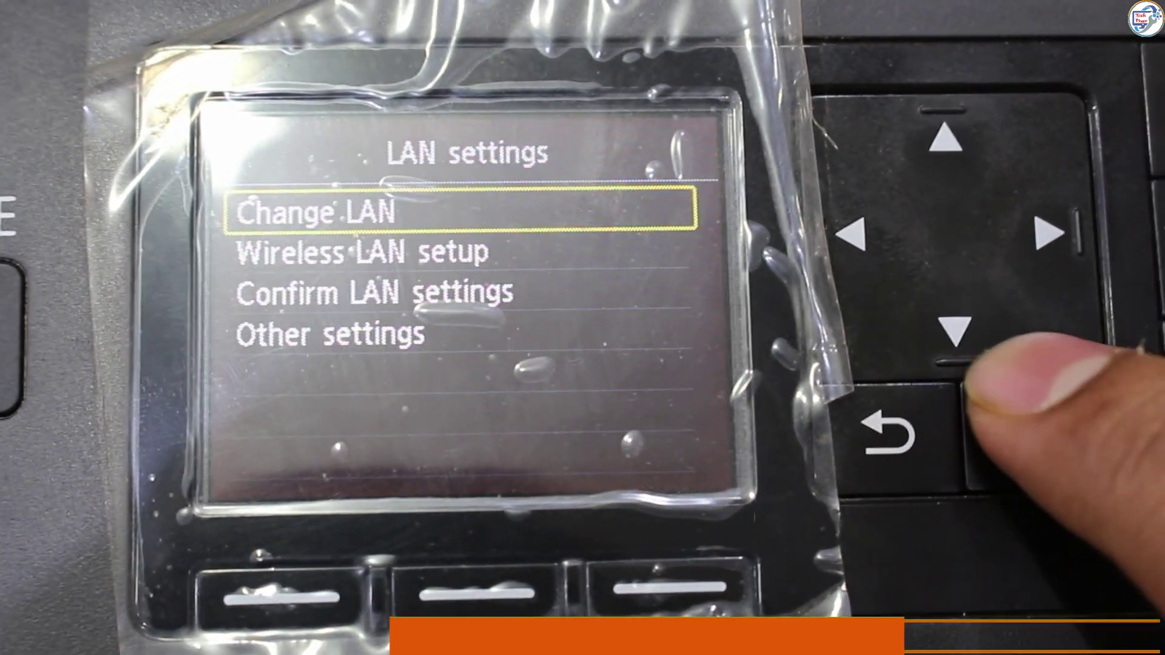
key("Down")
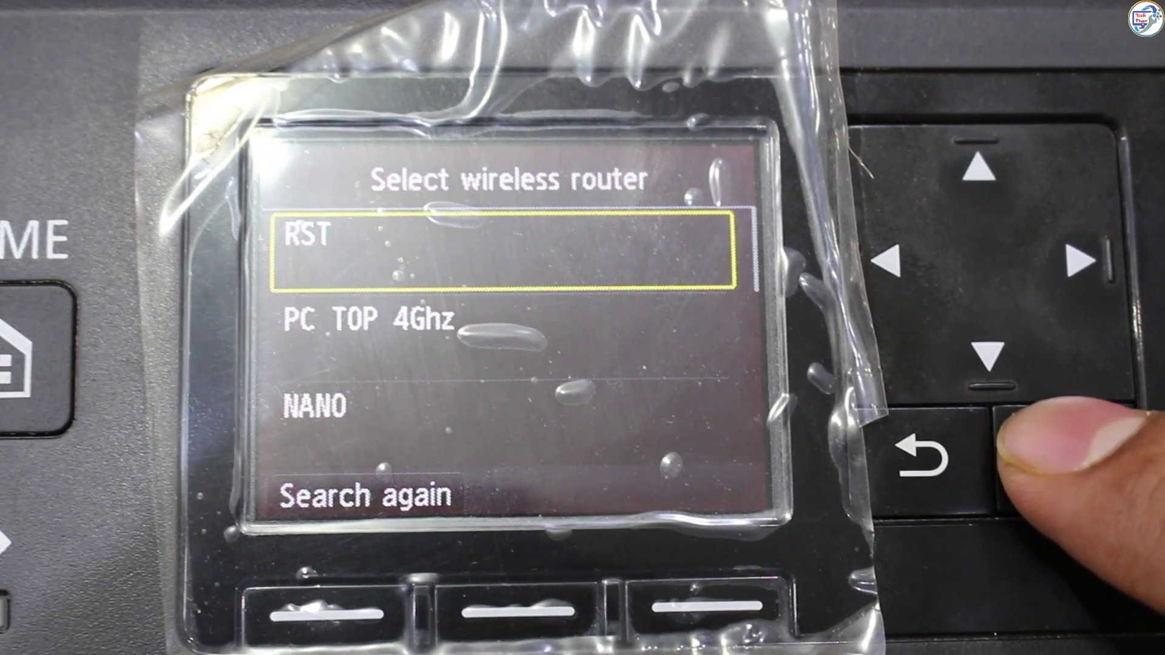
key("Return")
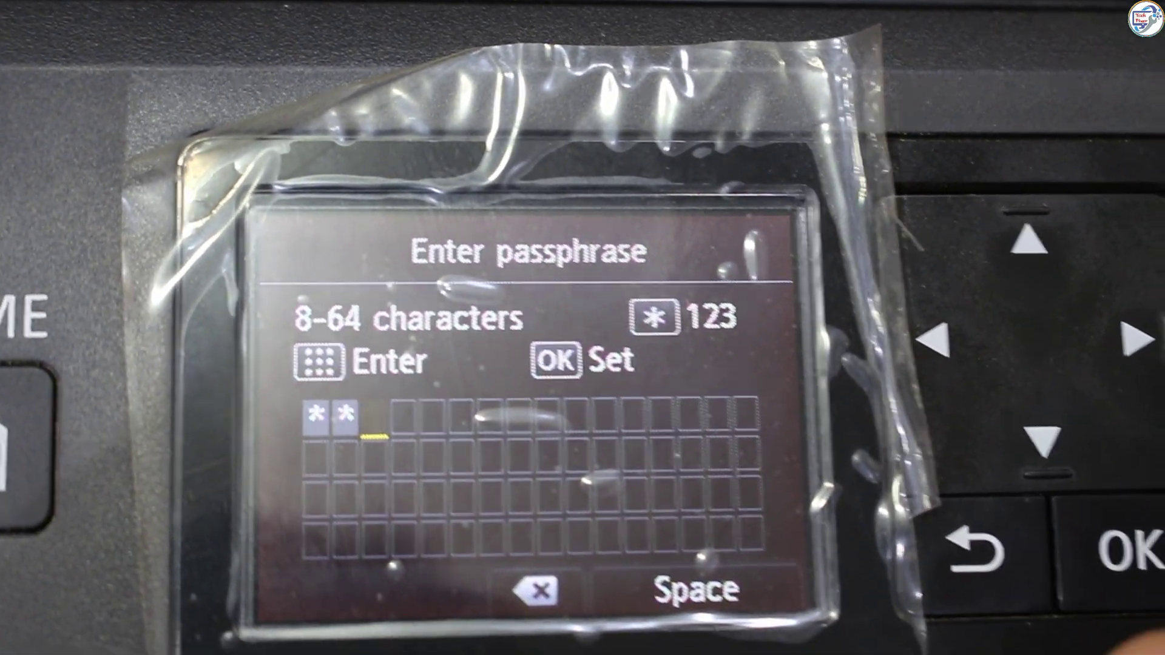
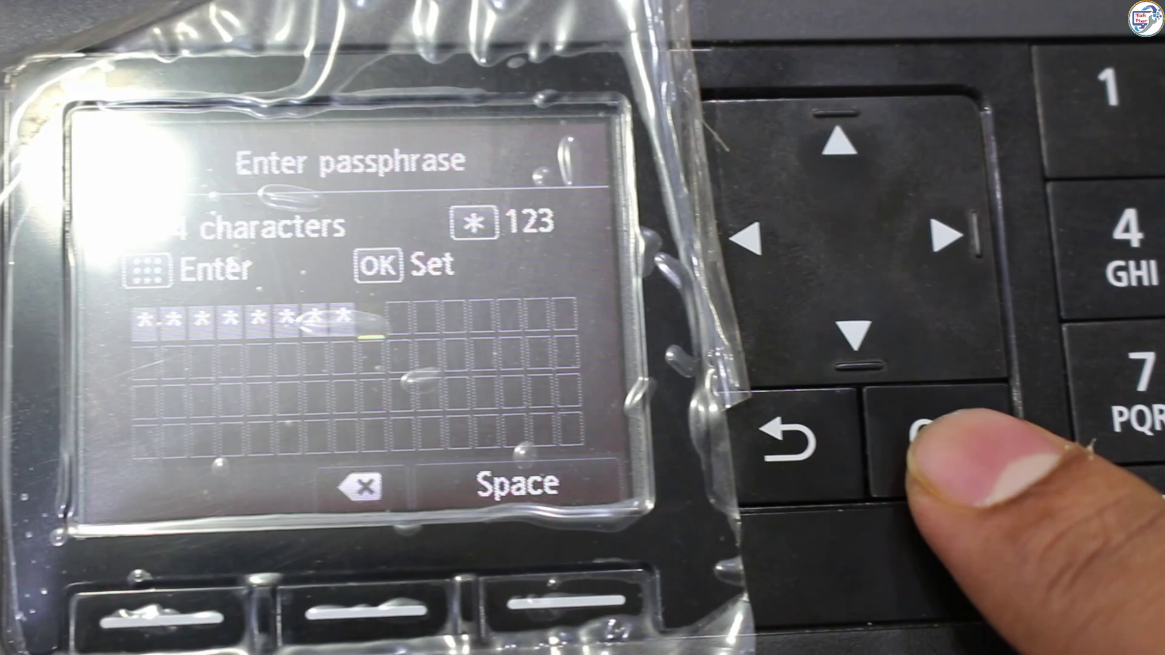
Enter the Wi-Fi passphrase to connect to RST, then return to the printer's home screen.
key("Return")
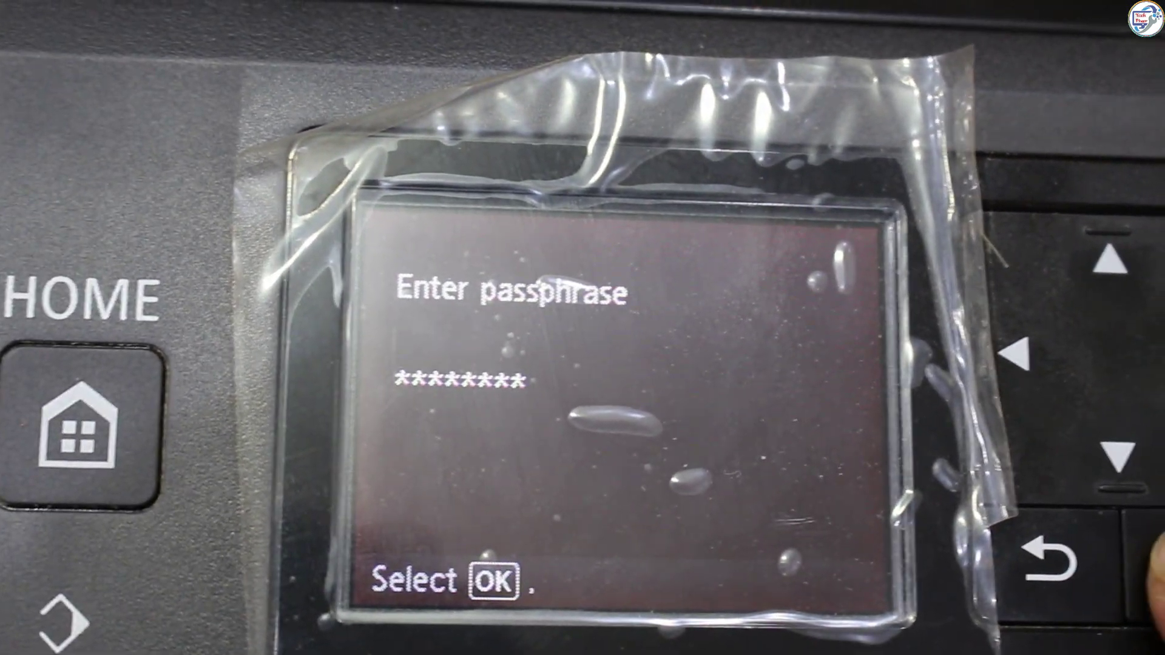
key("Return")
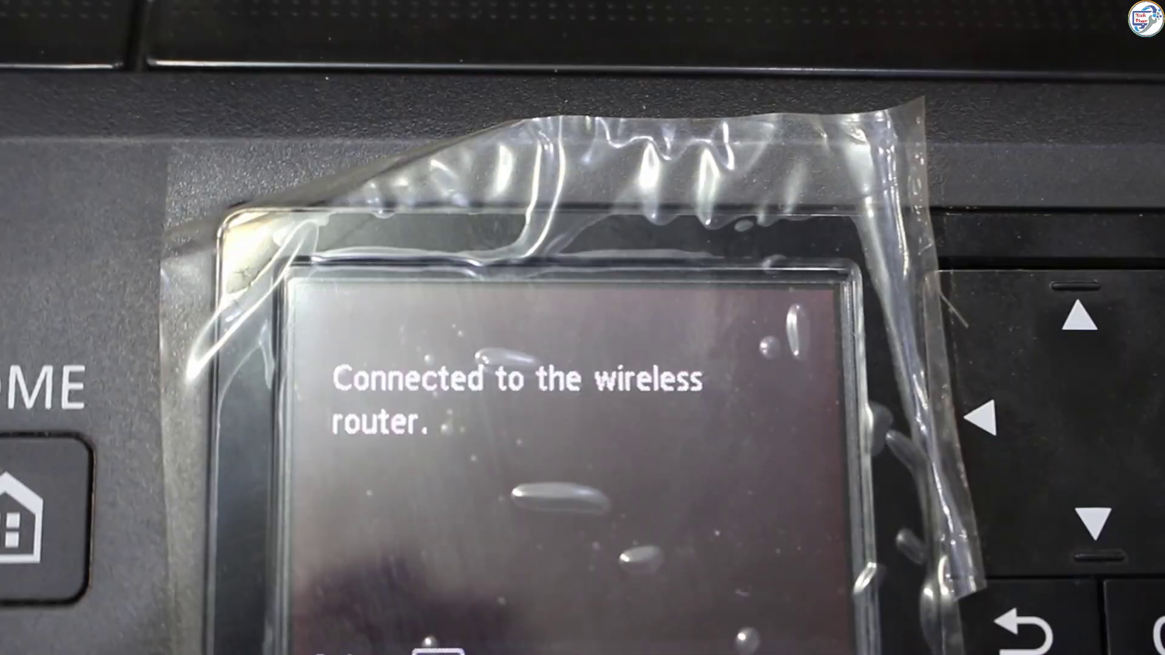
key("Return")
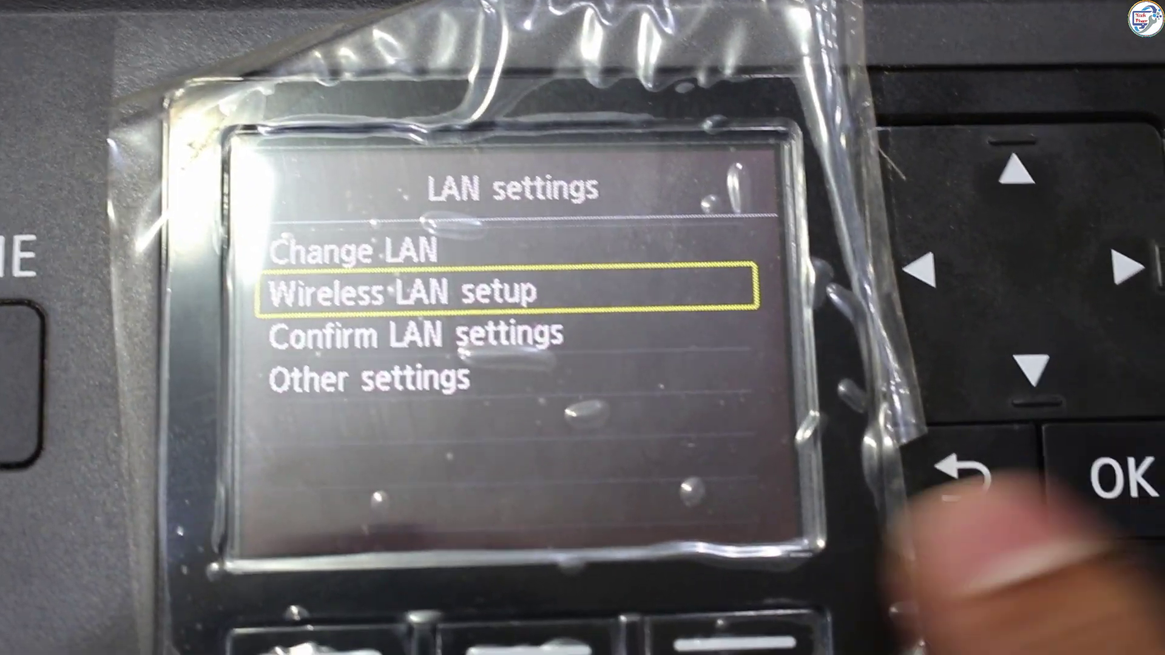
key("Escape")
key("Escape")
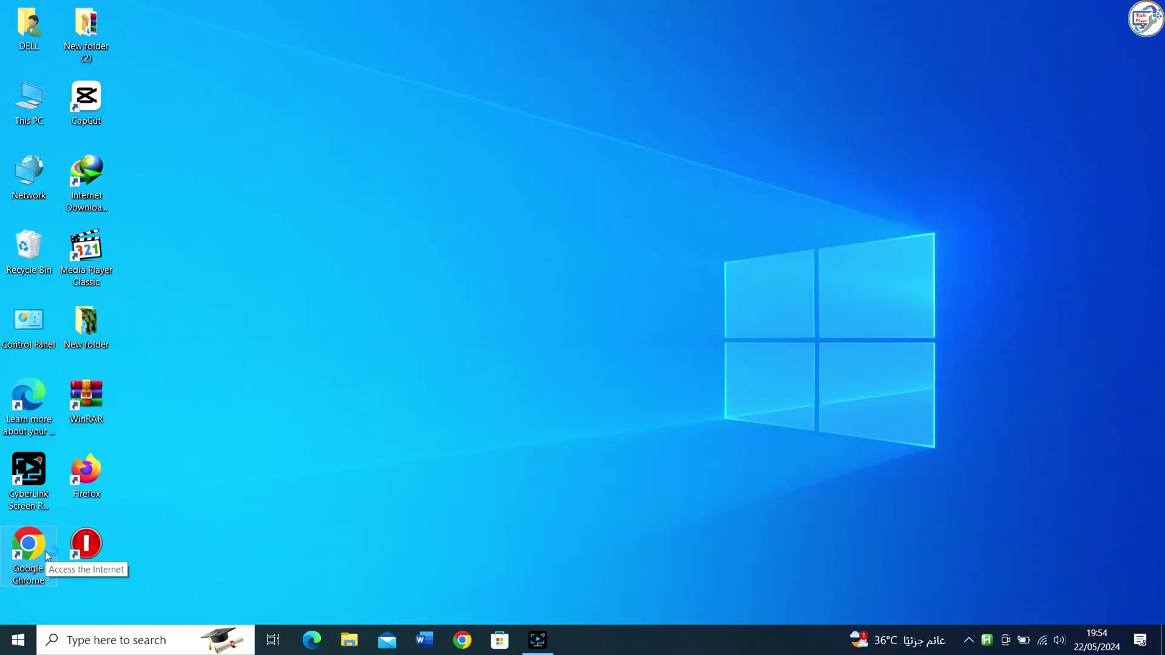
Launch Chrome maximized and search Google for 'canon maxify mb2140 driver'.
double_click(45, 550)
left_click(950, 23)
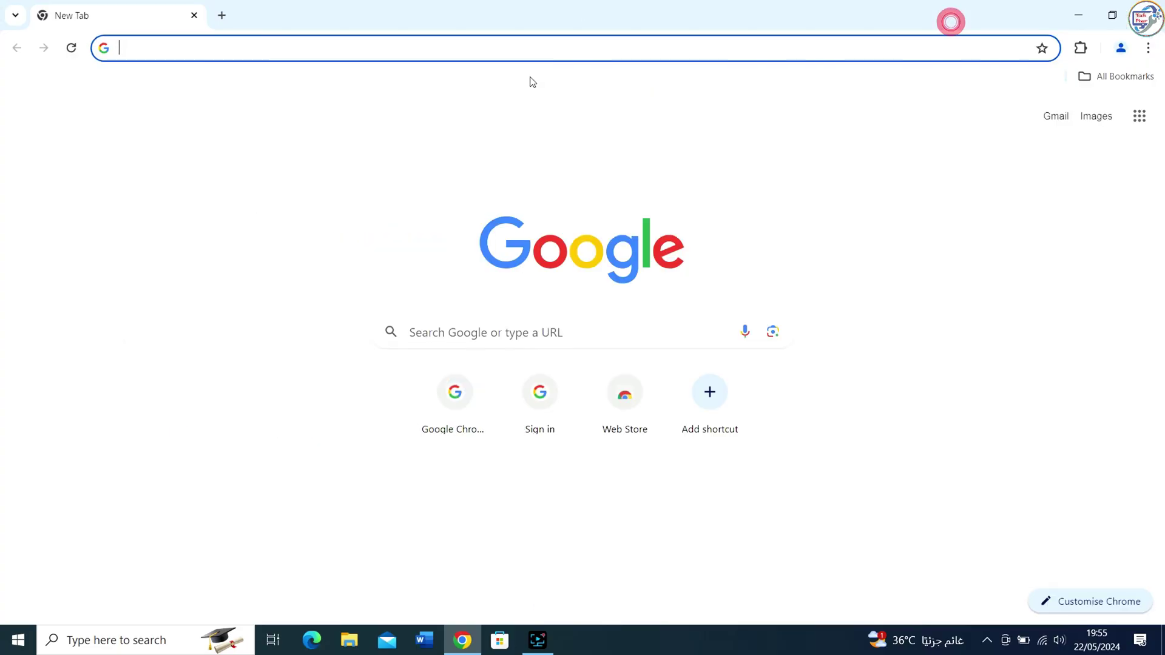
left_click(445, 48)
type("cano")
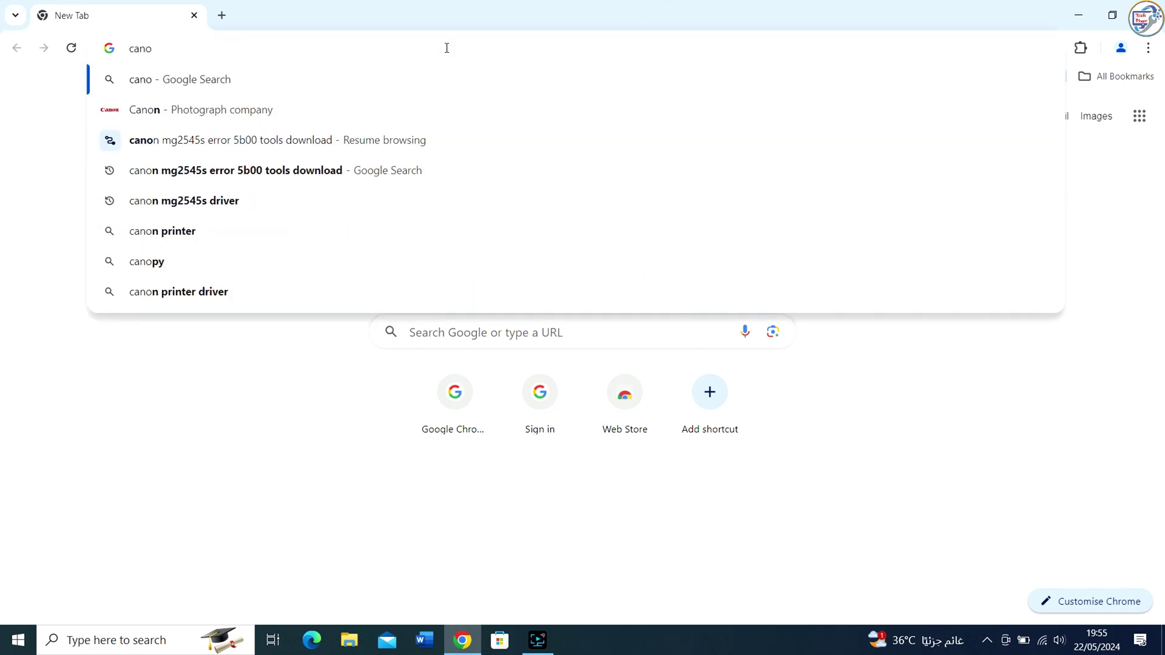
type("n ")
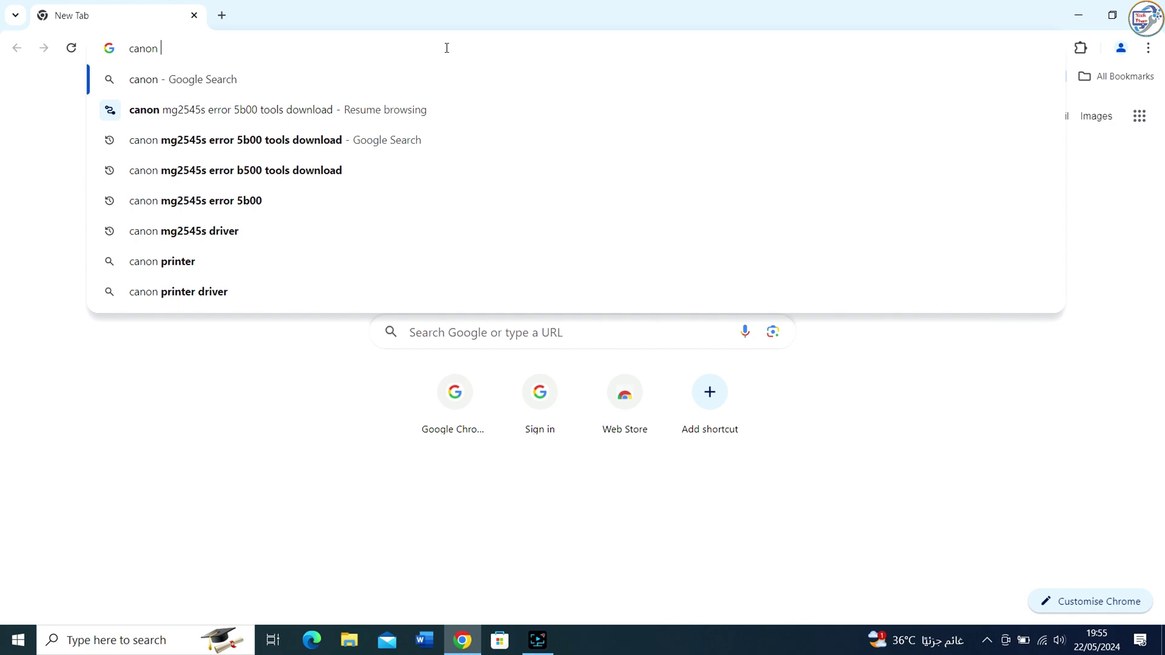
type("maxif")
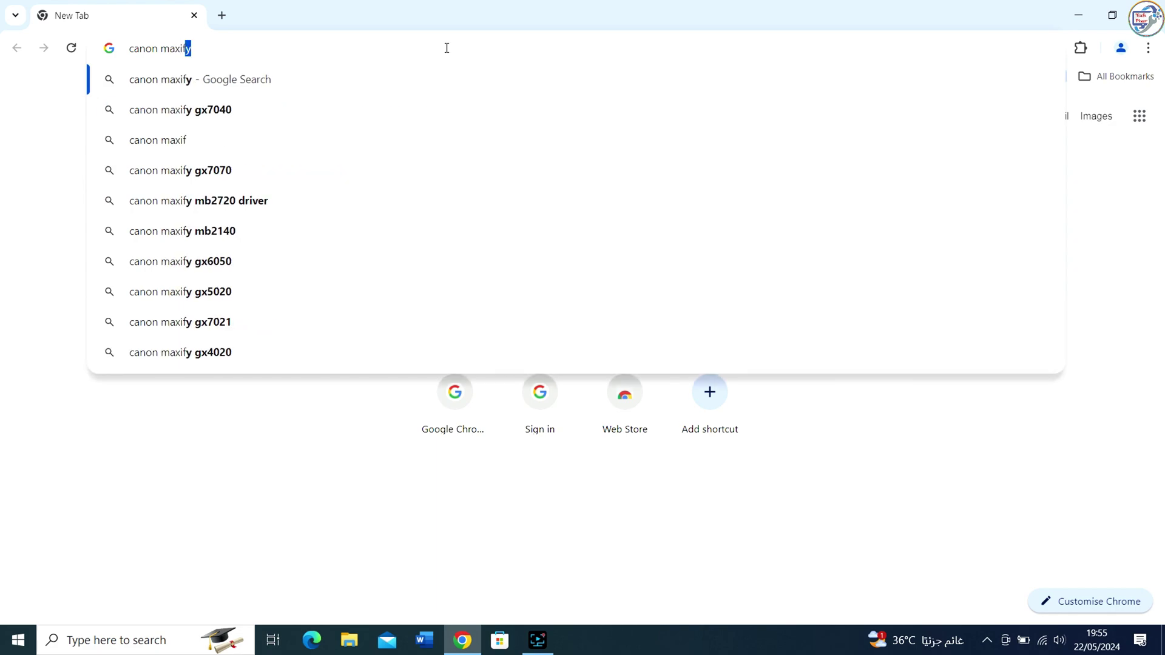
type("y mb")
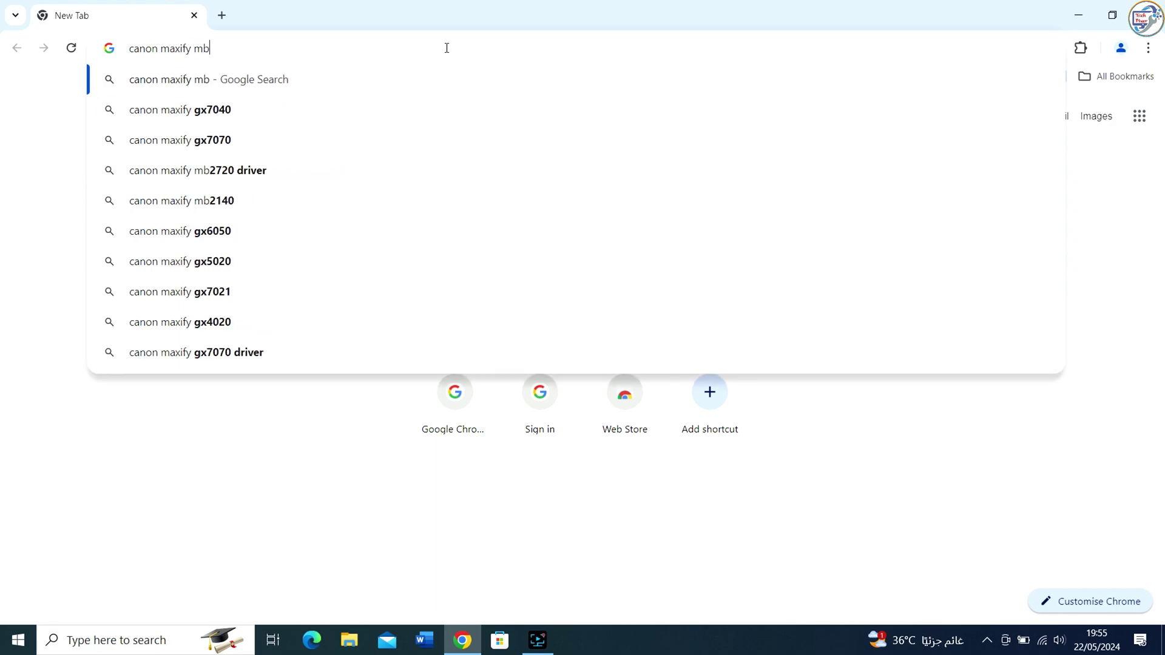
type("2140 driver")
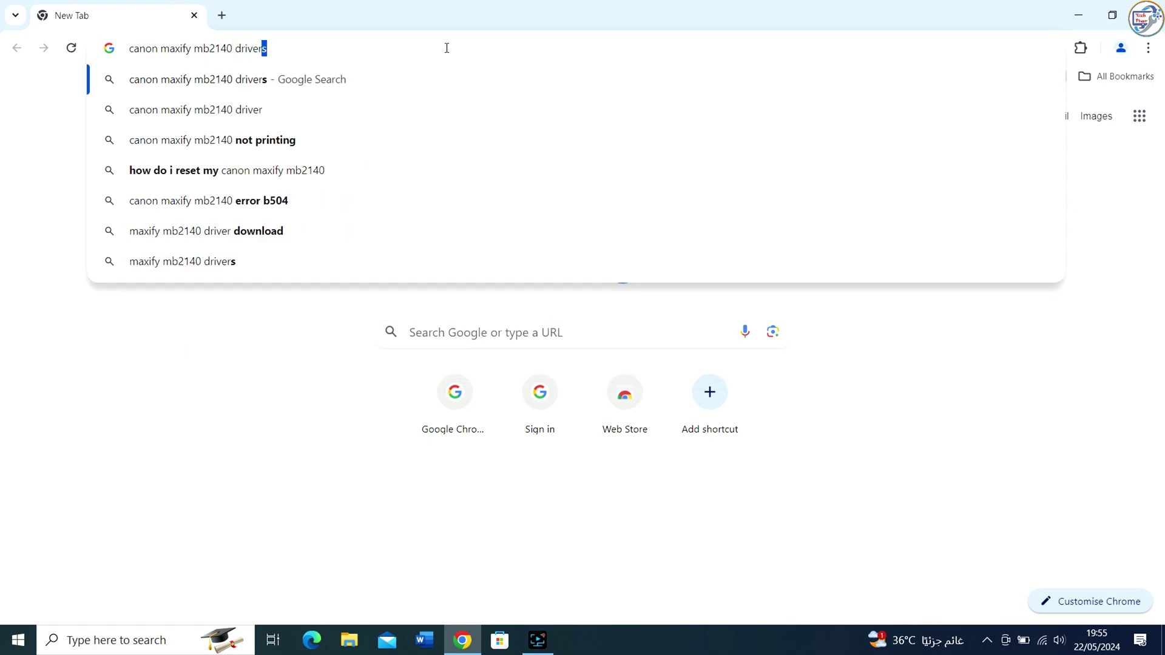
key("Return")
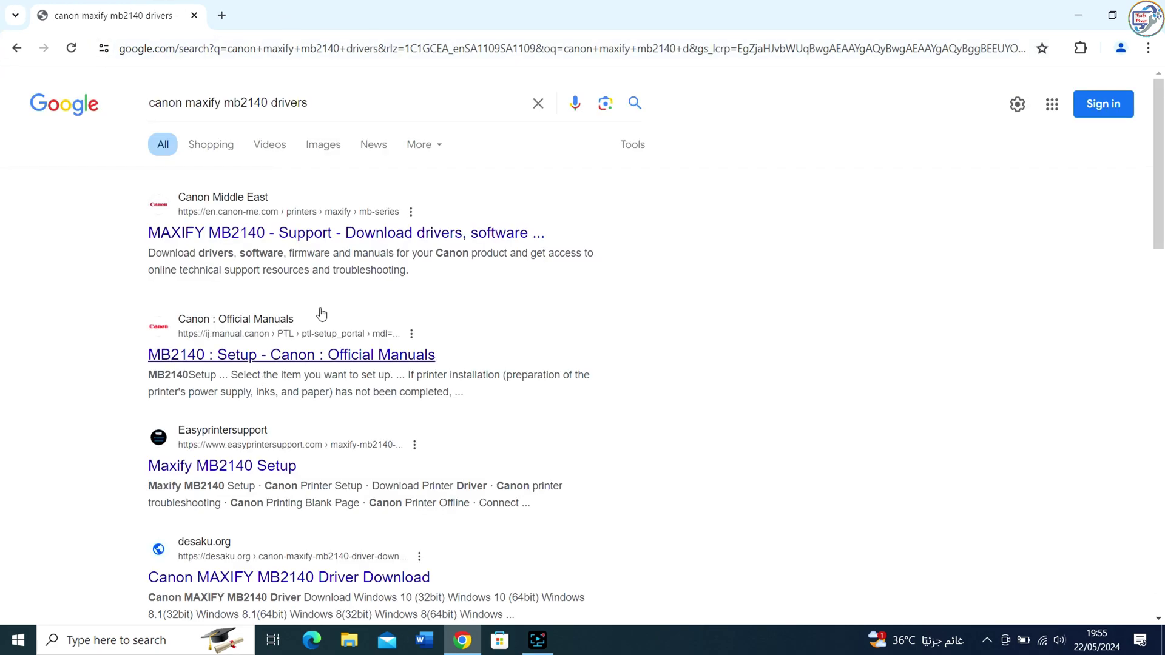
Open the Canon MAXIFY MB2140 support result and set the operating system to Windows 10 (64-bit).
left_click(306, 238)
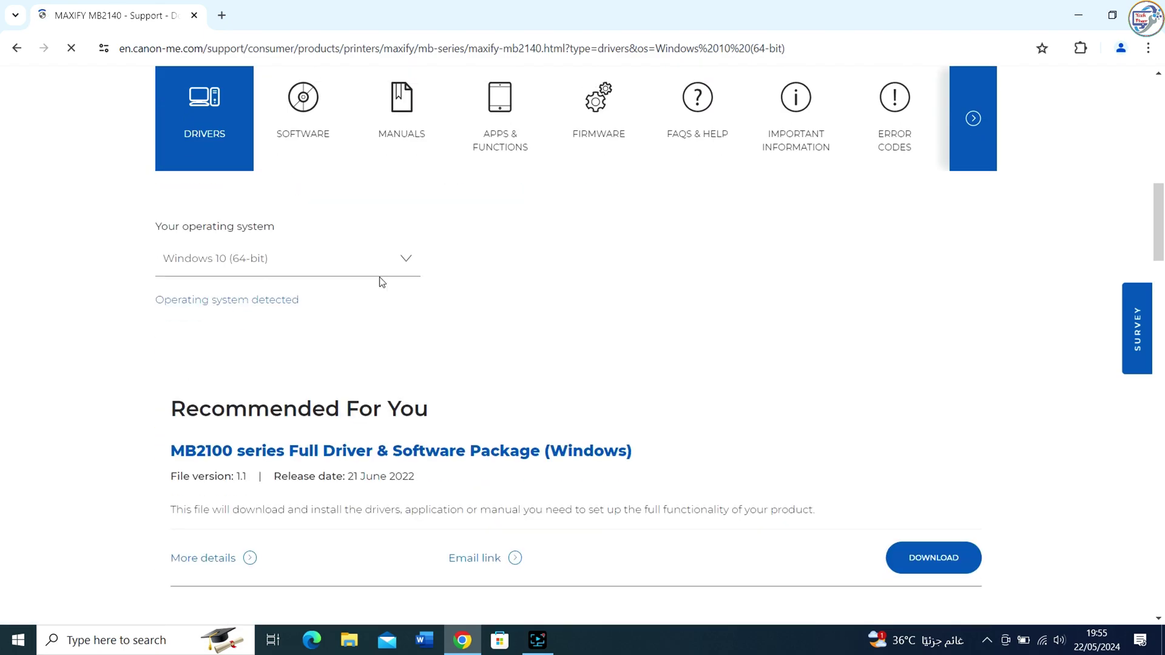
left_click(407, 262)
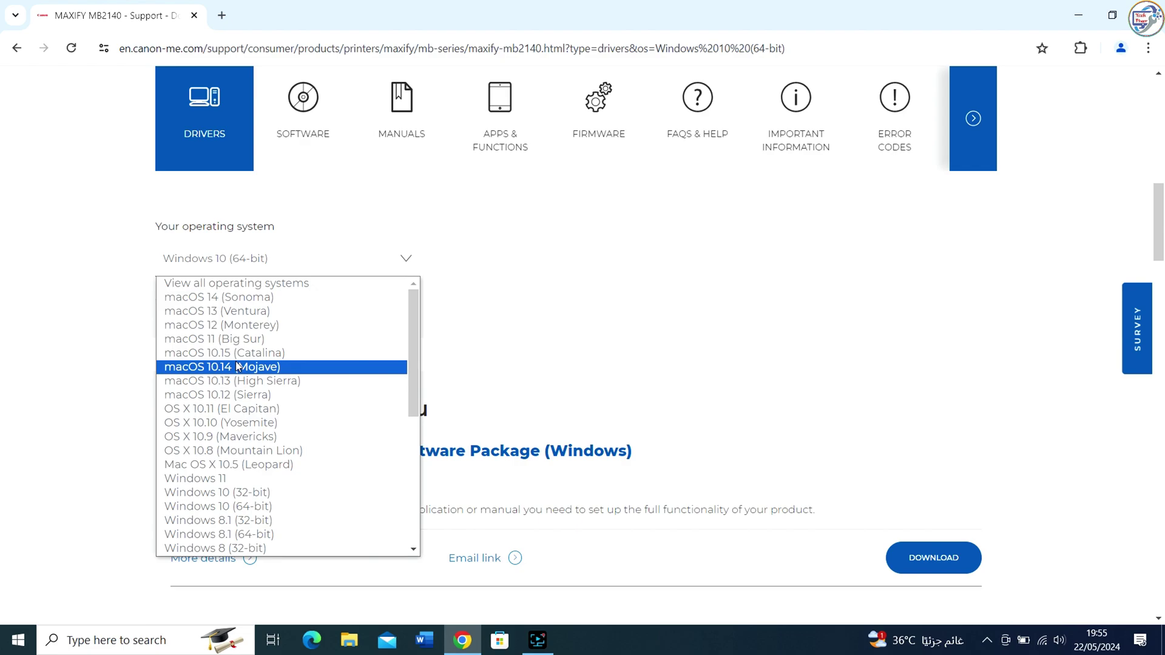
left_click(249, 506)
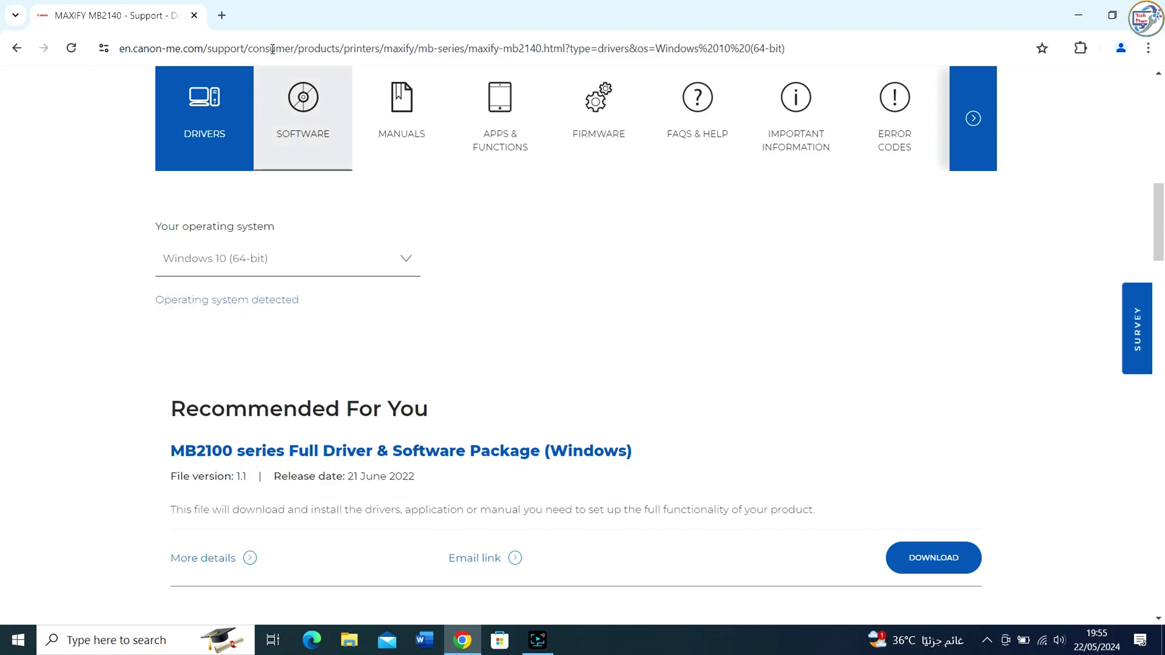
Open This PC Properties and highlight the 64-bit system type and Windows 10 Pro edition.
double_click(289, 15)
right_click(32, 117)
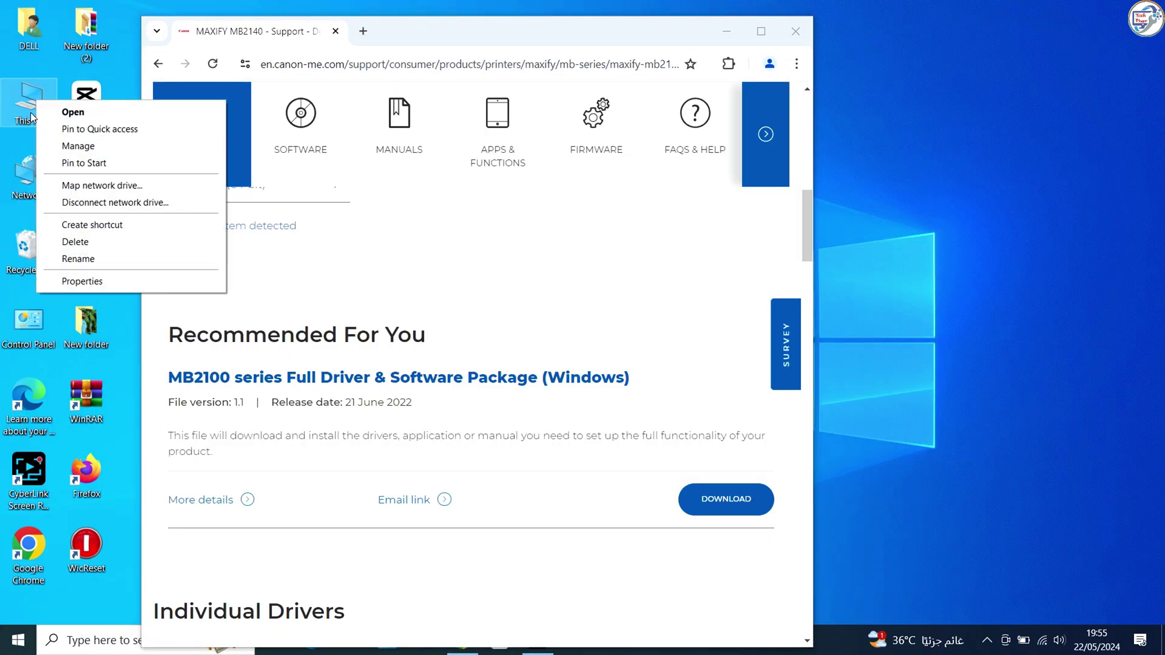
left_click(83, 280)
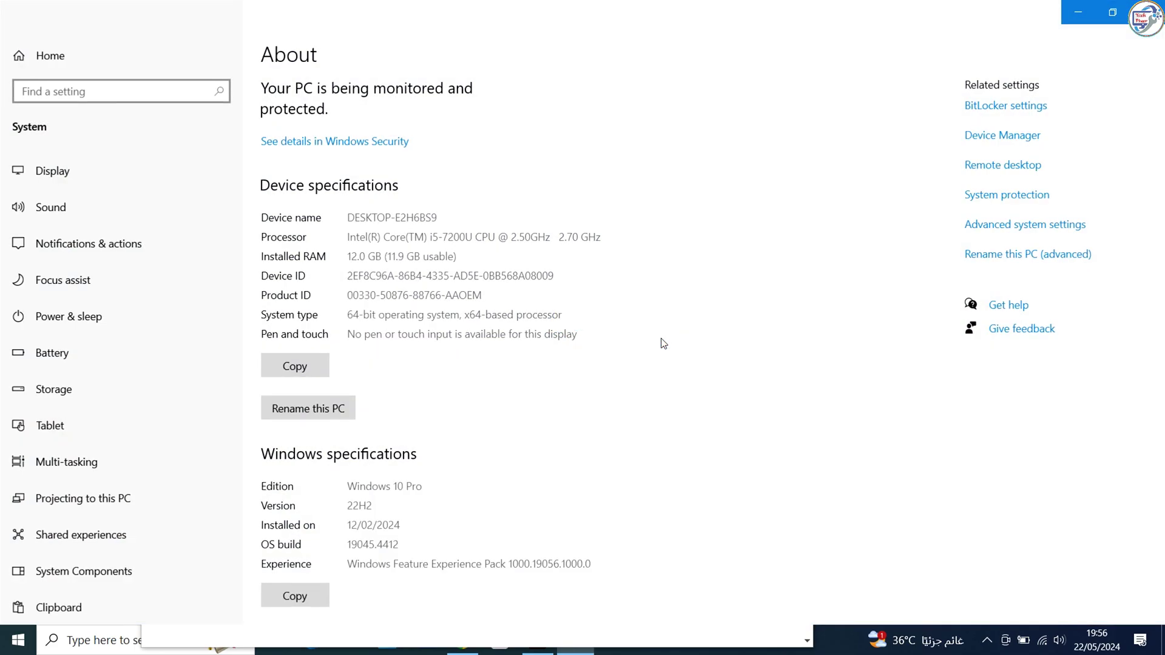
left_click_drag(377, 314, 350, 320)
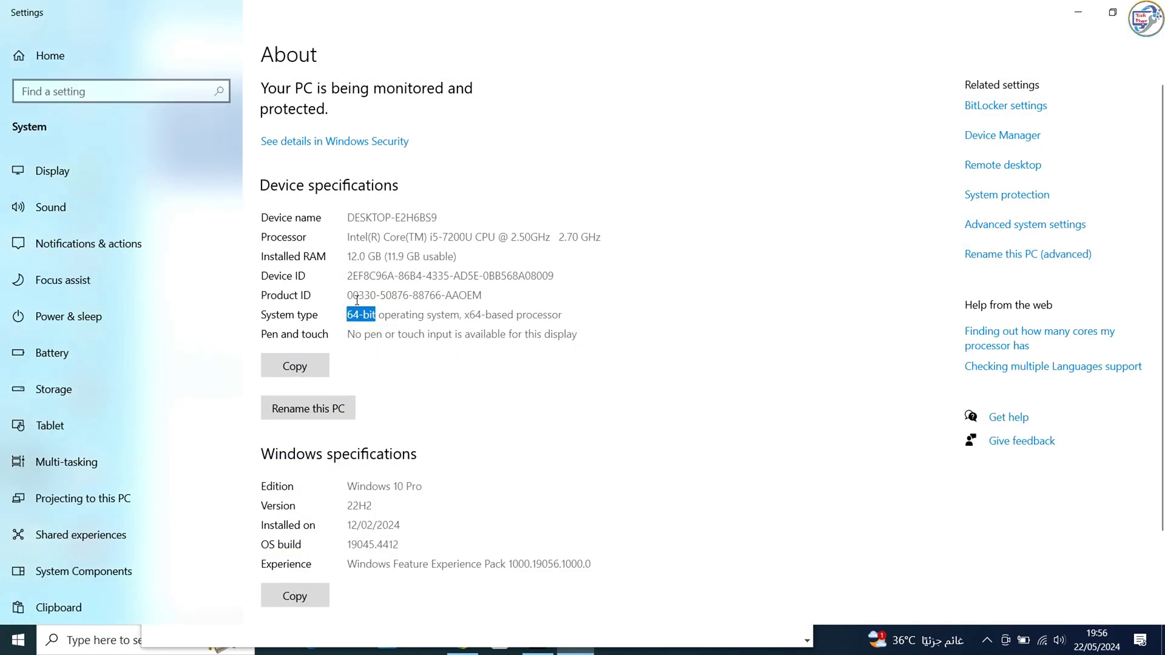
left_click_drag(369, 485, 346, 487)
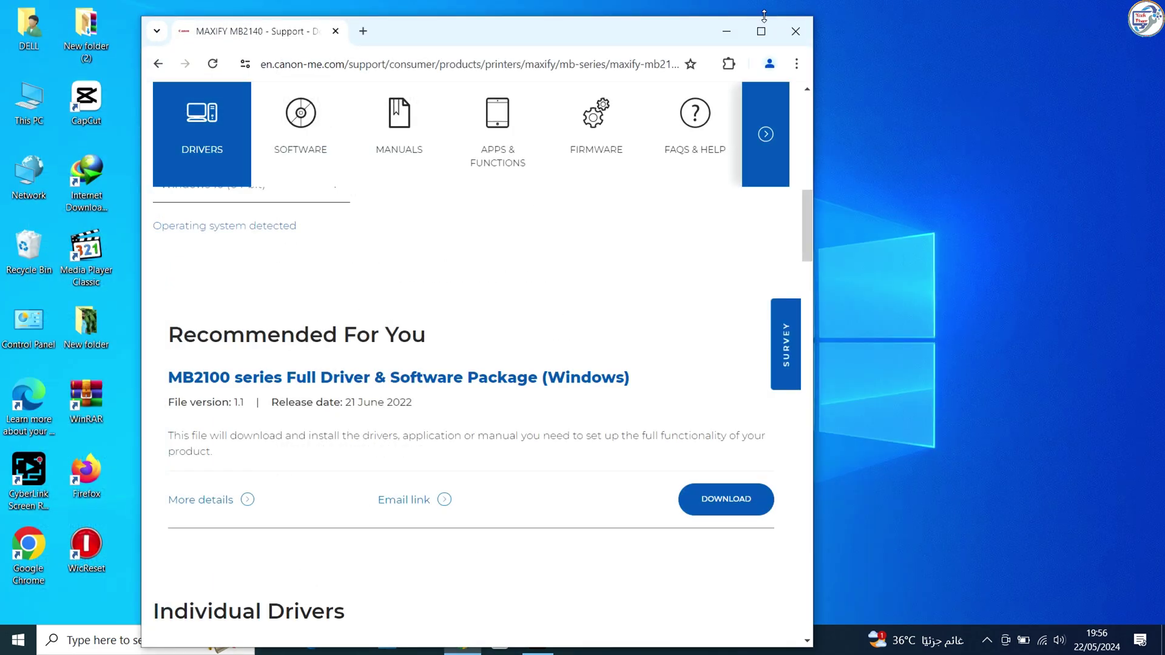
Download the MB2100 series Full Driver & Software Package via IDM as win-mb2100-1_1-n_mcd.exe.
double_click(762, 13)
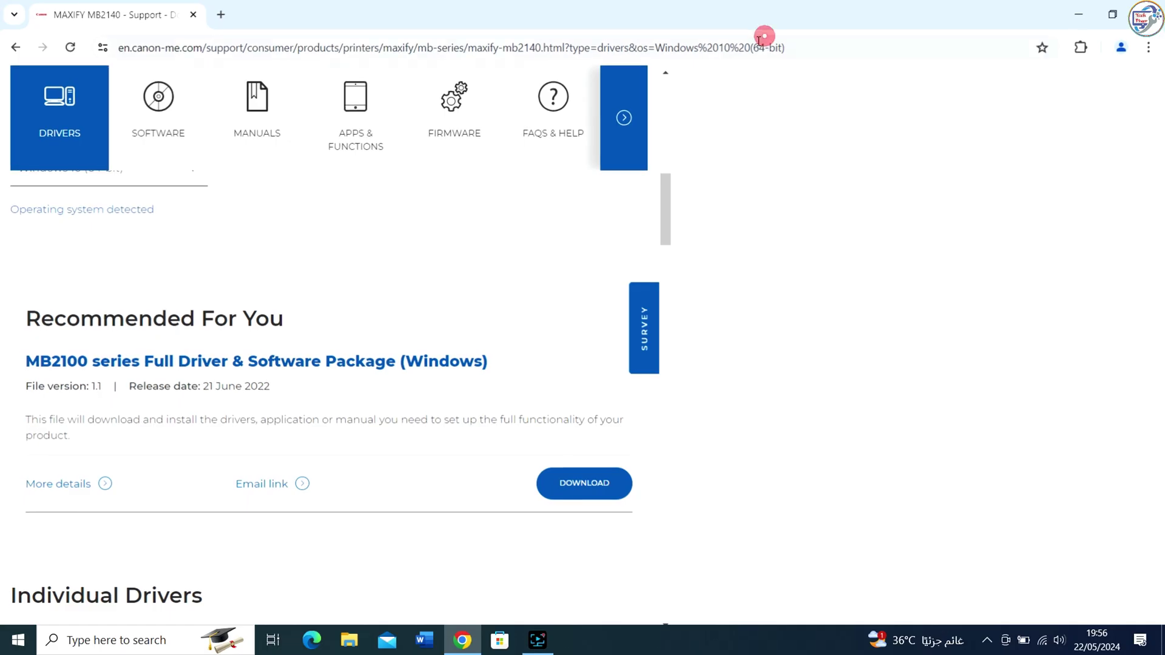
scroll(364, 389, "down", 3)
left_click(939, 404)
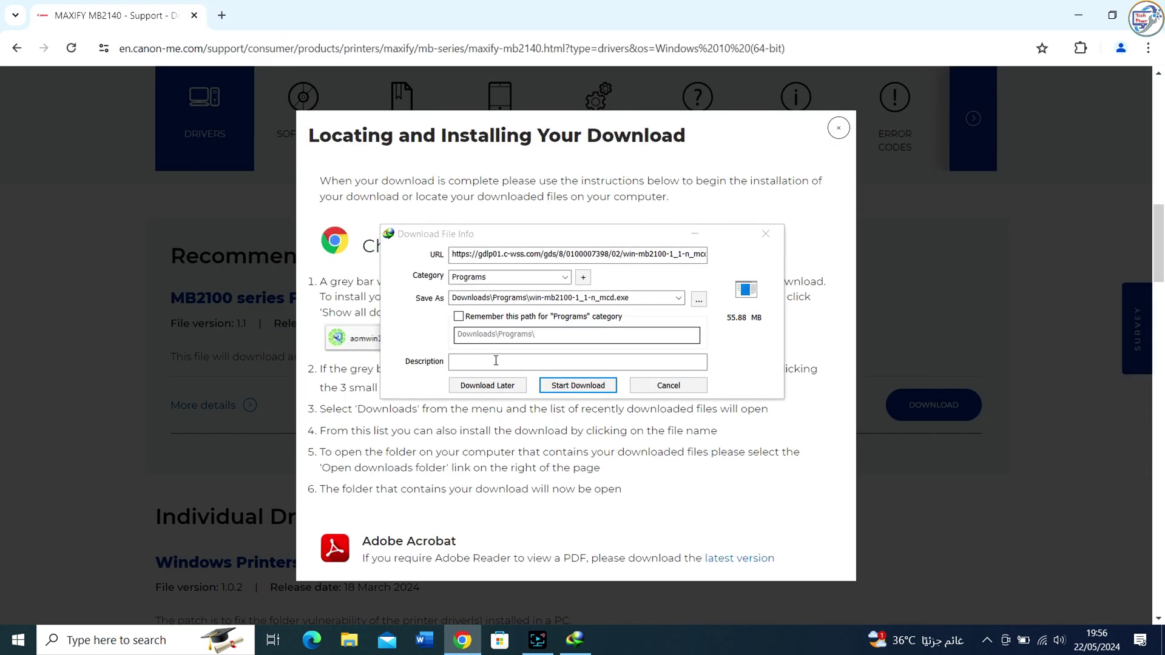
left_click(585, 390)
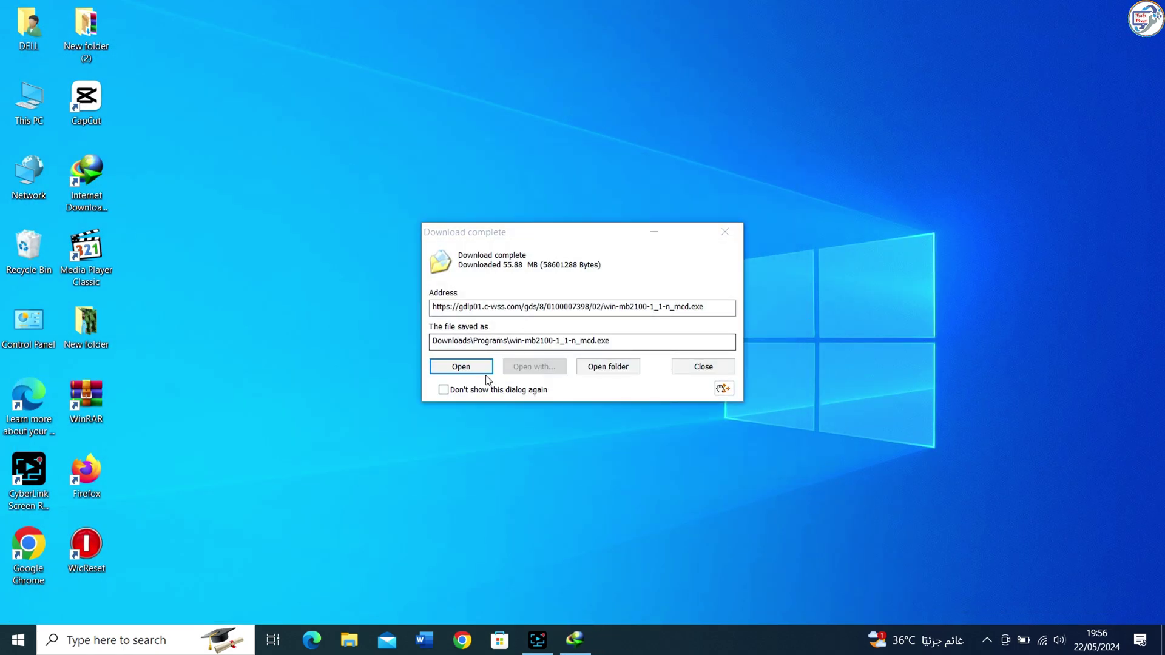
Extract win-mb2100-1_1-n_mcd.exe with WinRAR Extract Here and run Msetup4 from the new folder.
left_click(608, 364)
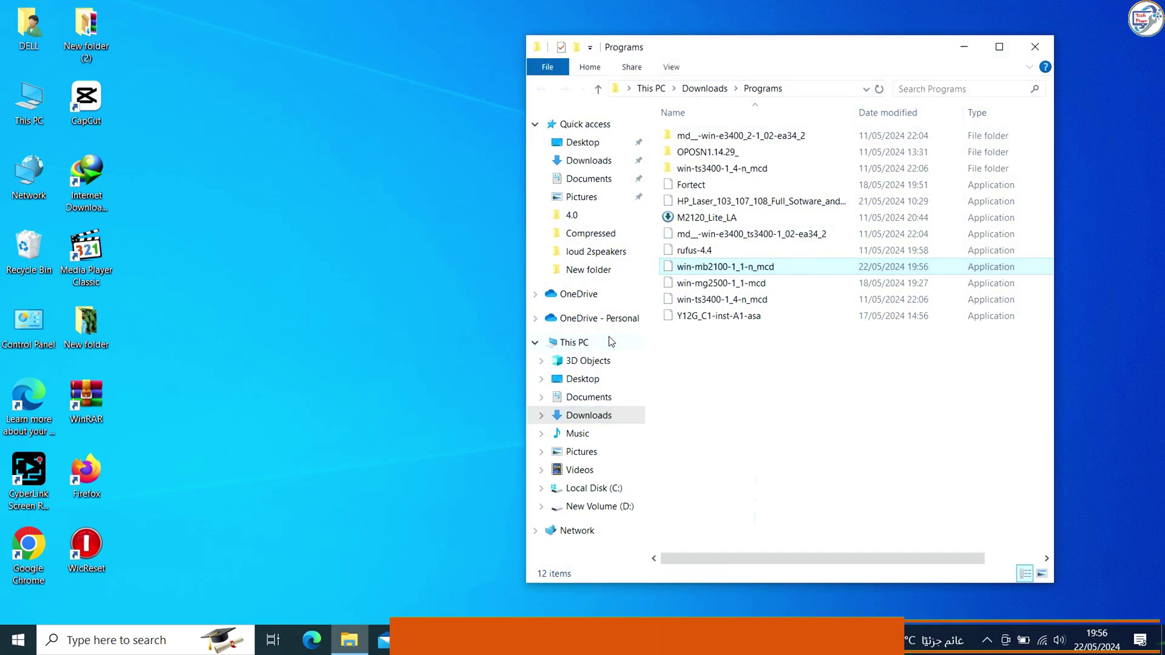
right_click(704, 267)
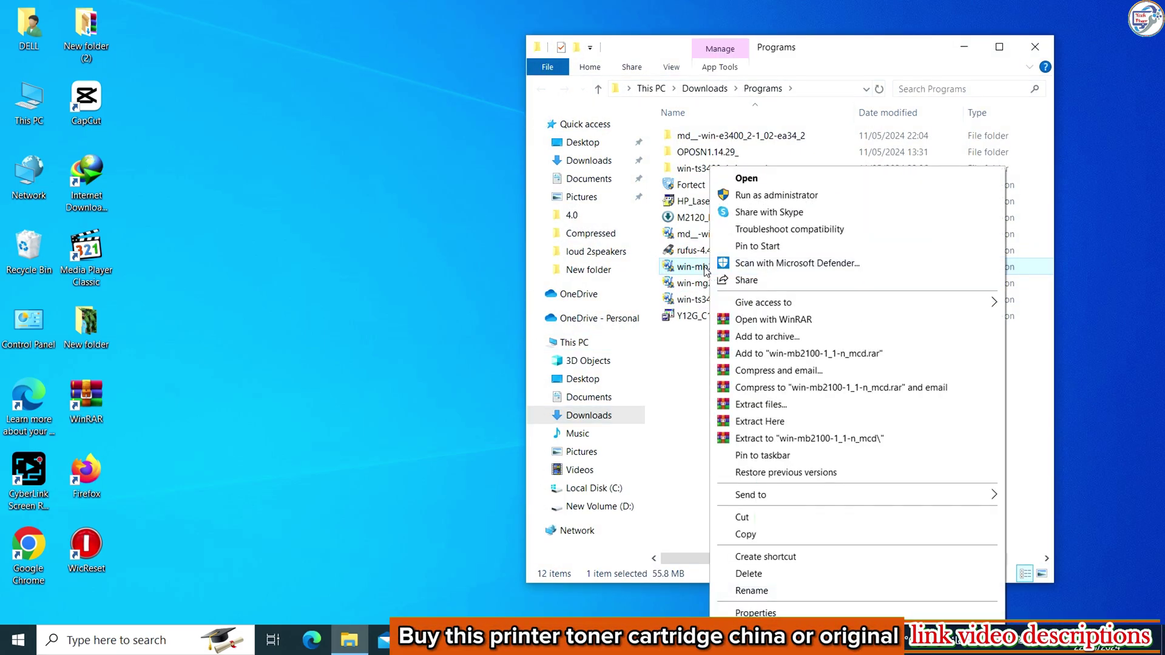
left_click(760, 422)
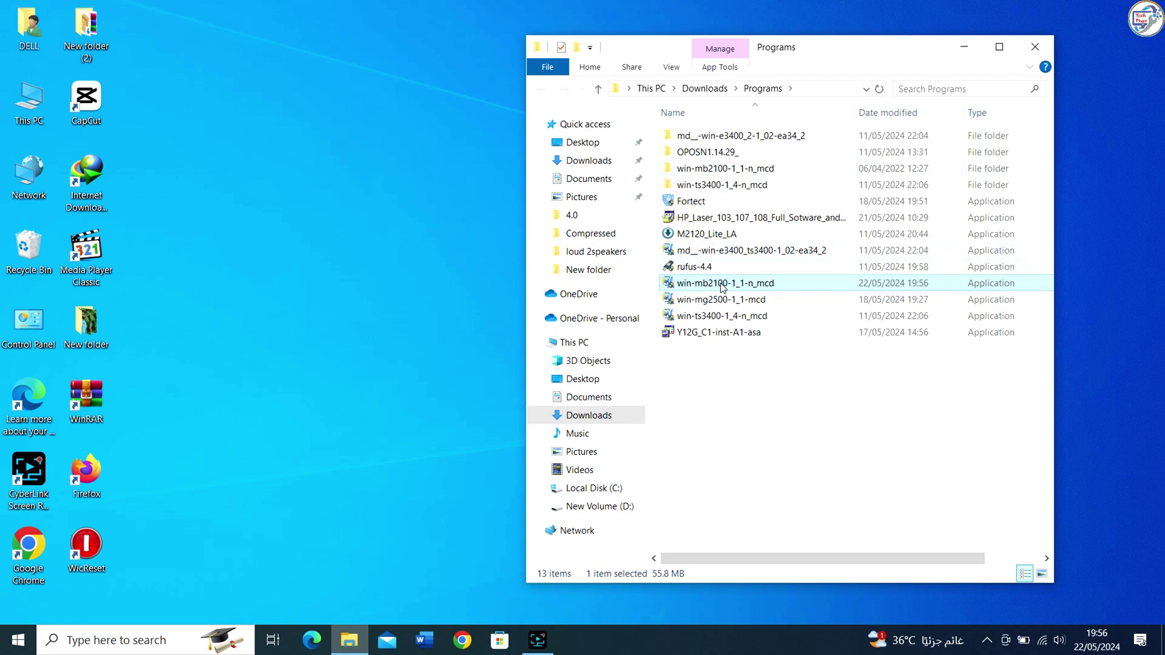
triple_click(715, 168)
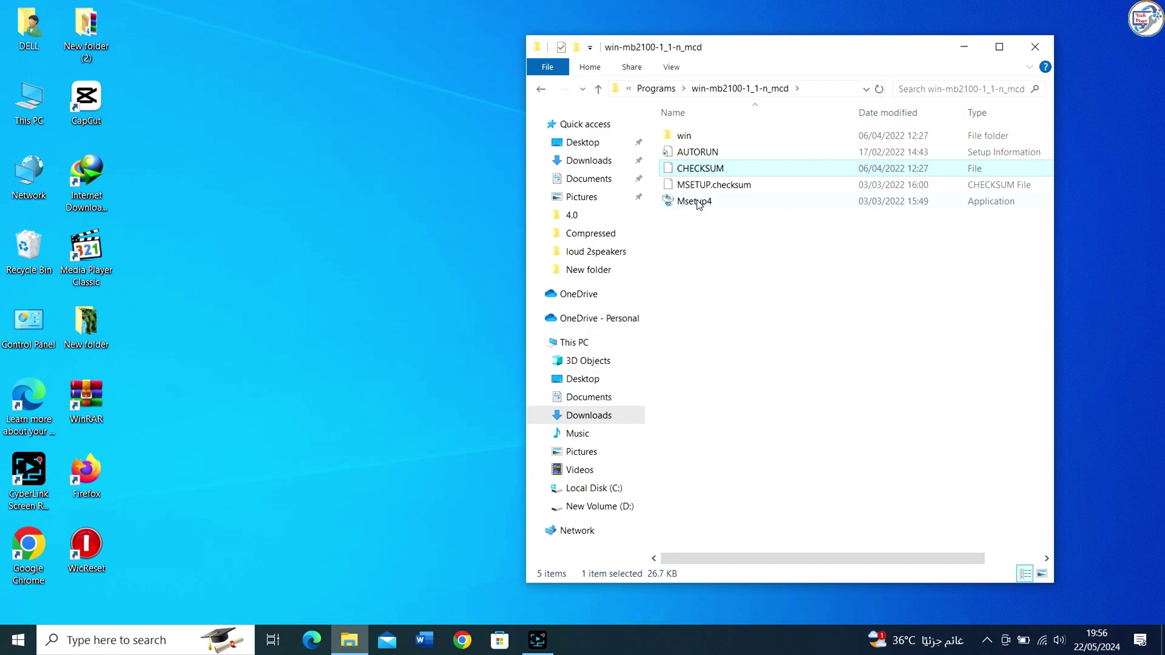
left_click(697, 202)
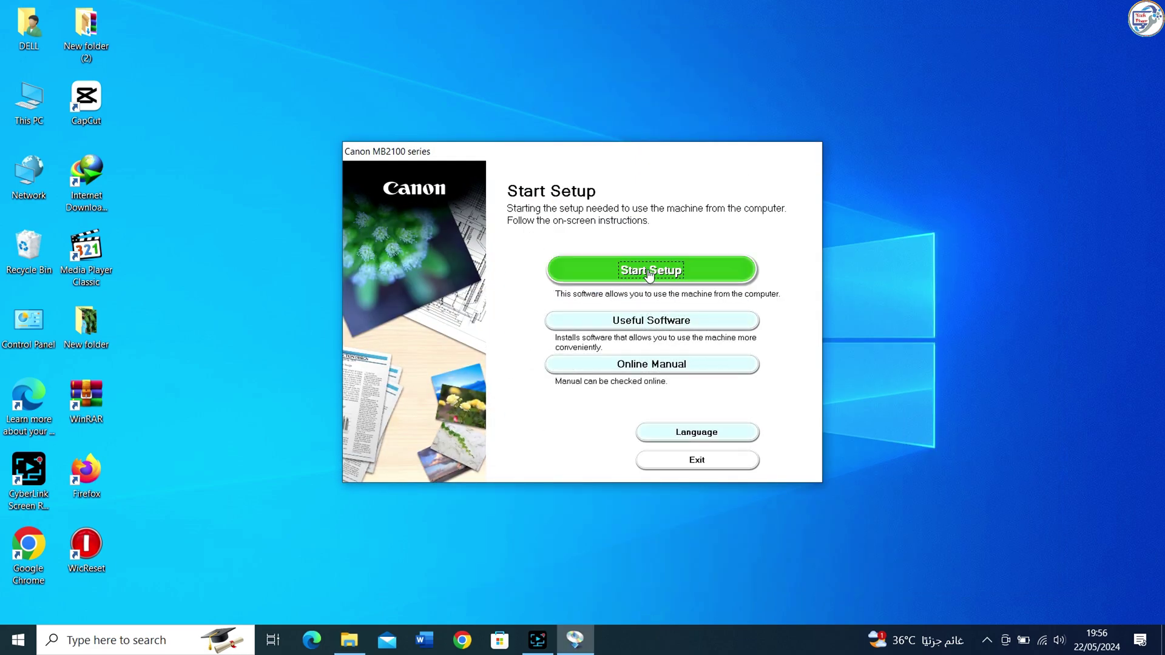
Start setup, confirm United Kingdom as region, accept the licence and agree to the survey.
left_click(649, 275)
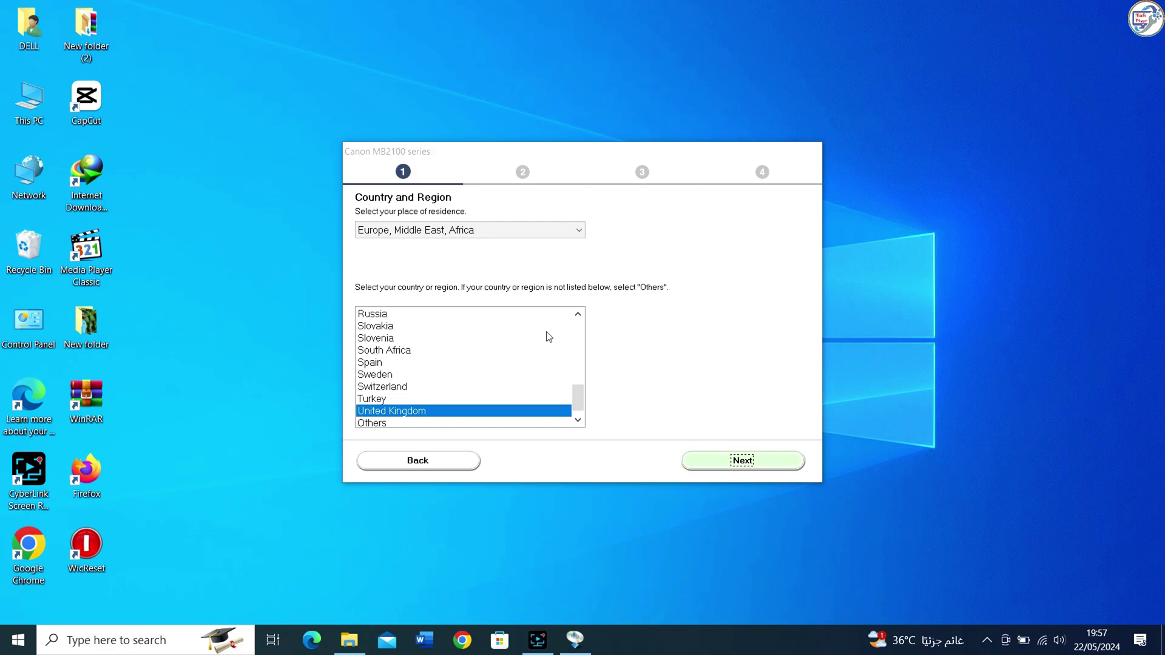
left_click(739, 458)
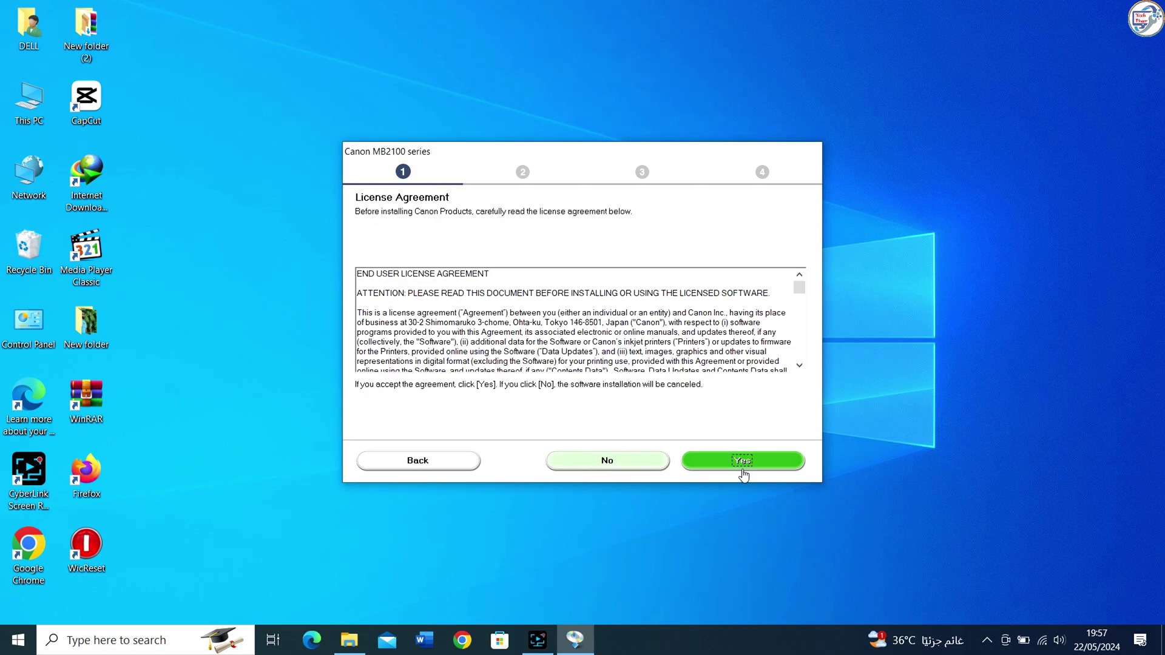
left_click(742, 462)
left_click(741, 468)
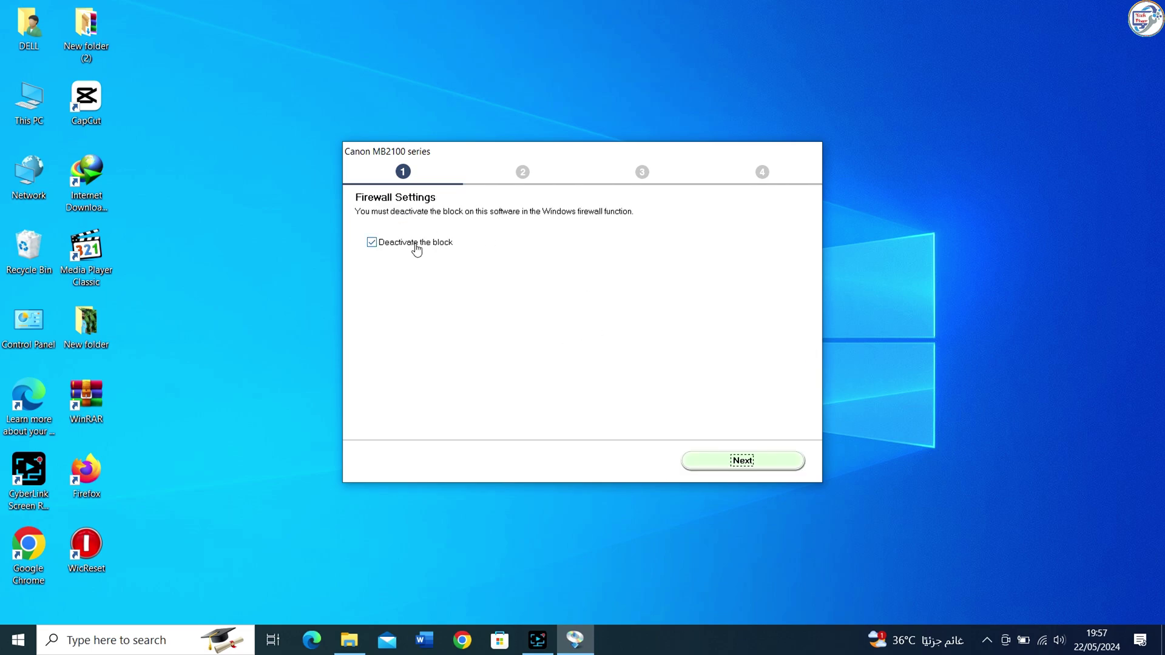
Deactivate the firewall block and choose Wireless LAN Connection via wireless router with power confirmed.
left_click(718, 466)
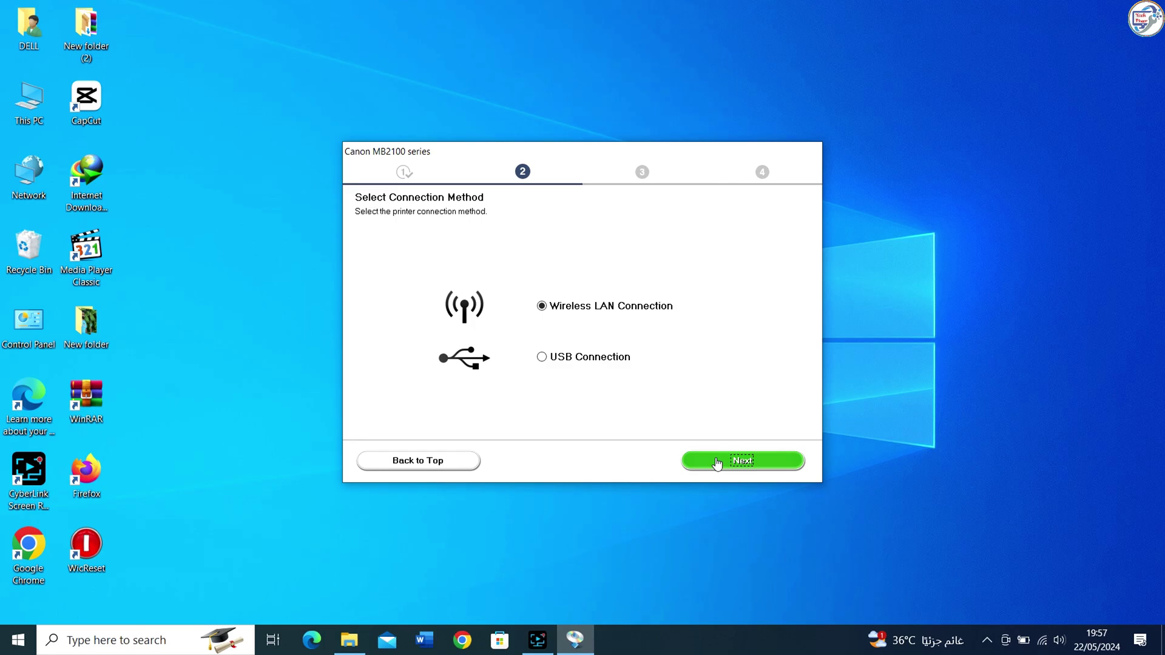
left_click(716, 464)
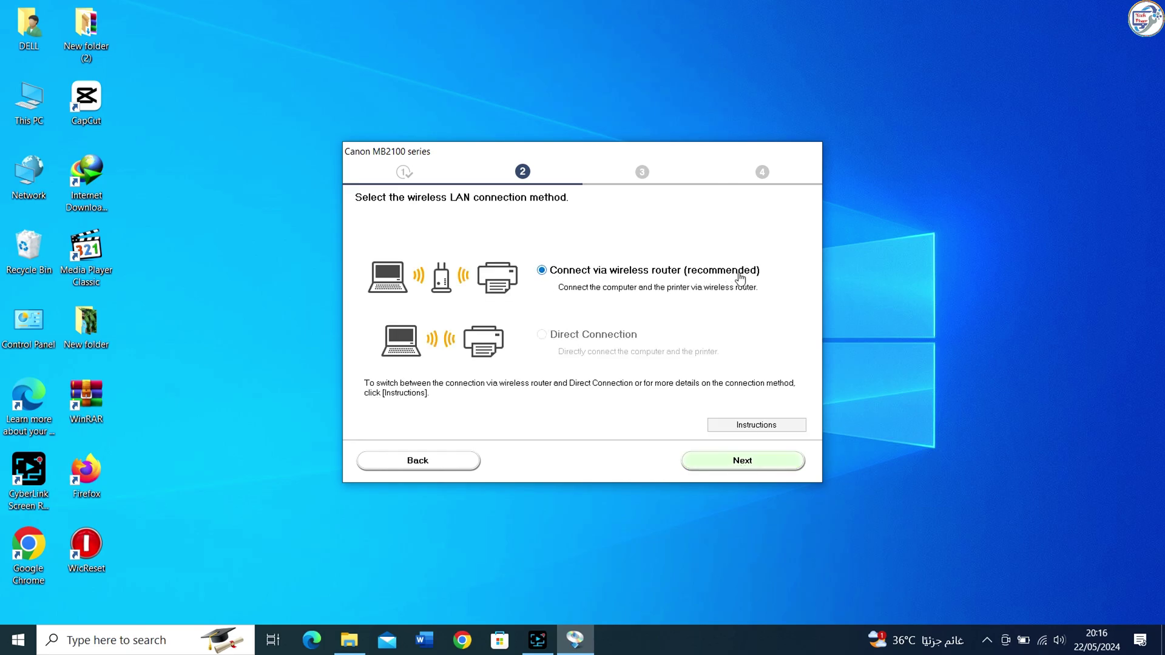
left_click(751, 464)
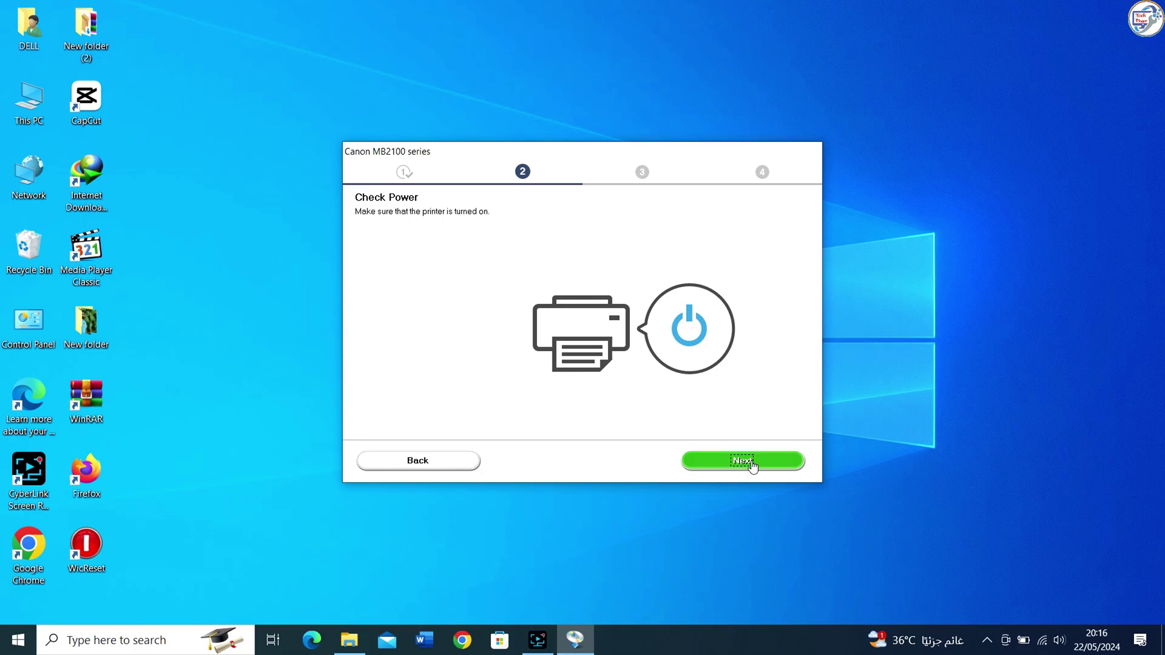
left_click(753, 465)
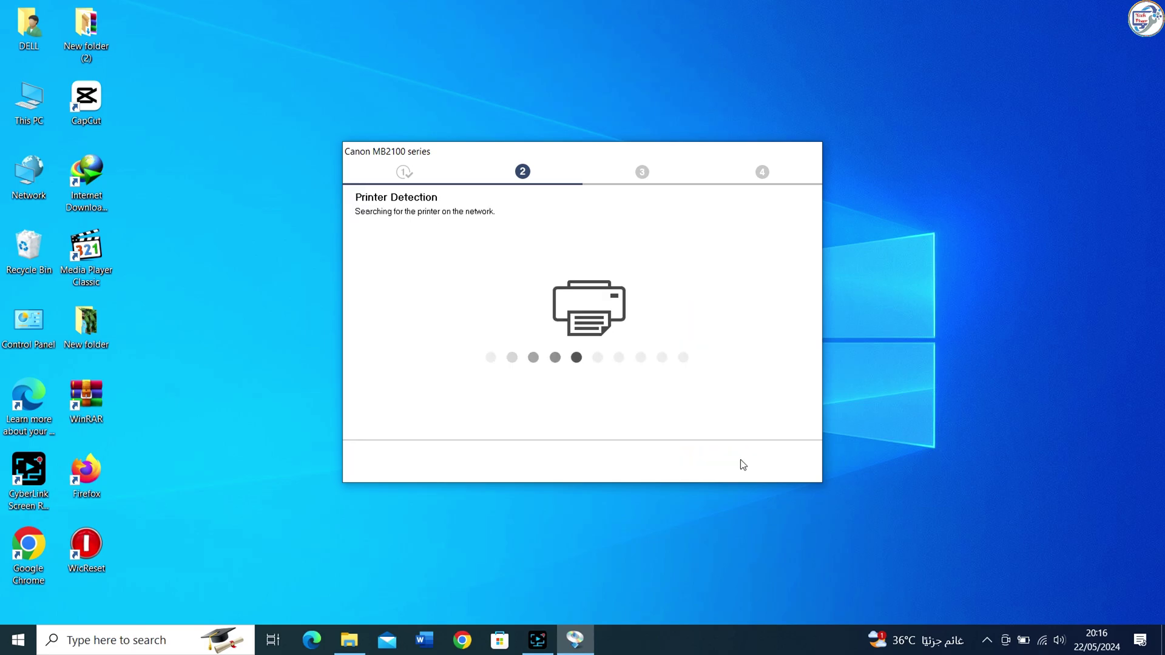
Check the PC's Wi-Fi status, then select the printer at 192.168.0.104 and proceed to install.
left_click(1042, 640)
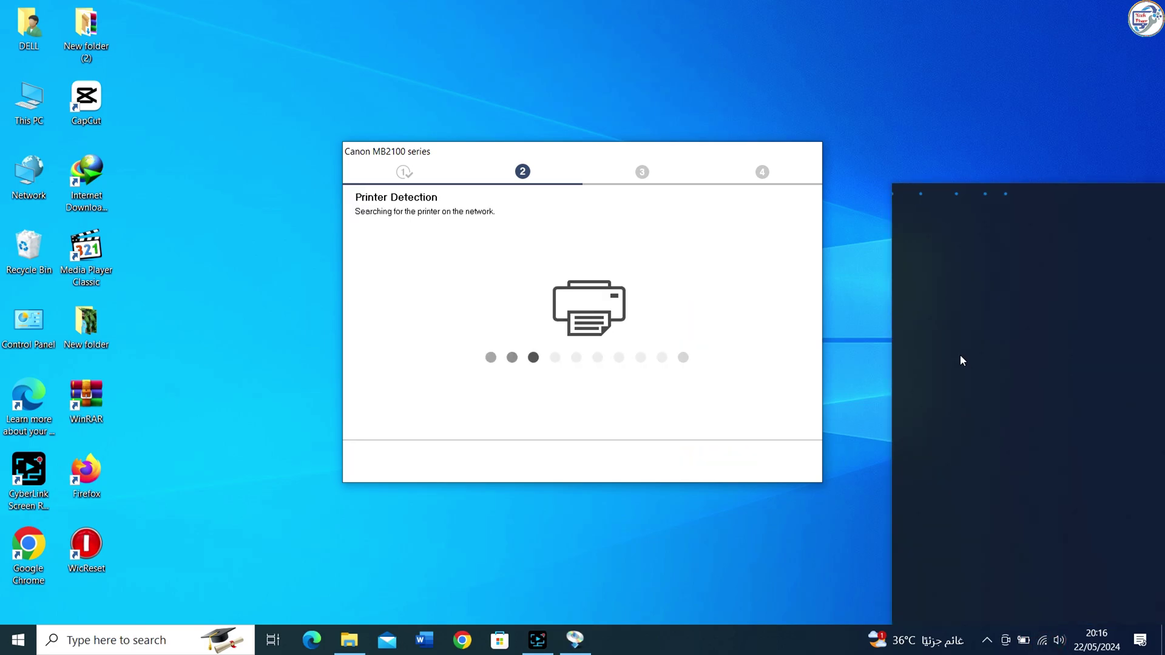
left_click(947, 101)
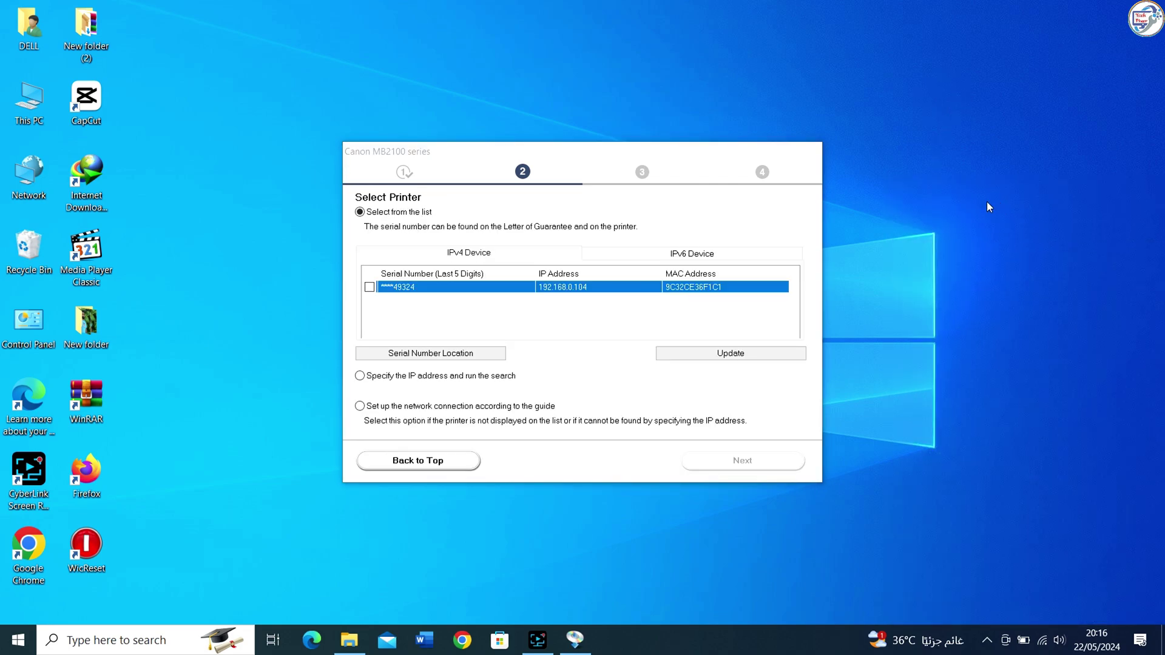
left_click(397, 291)
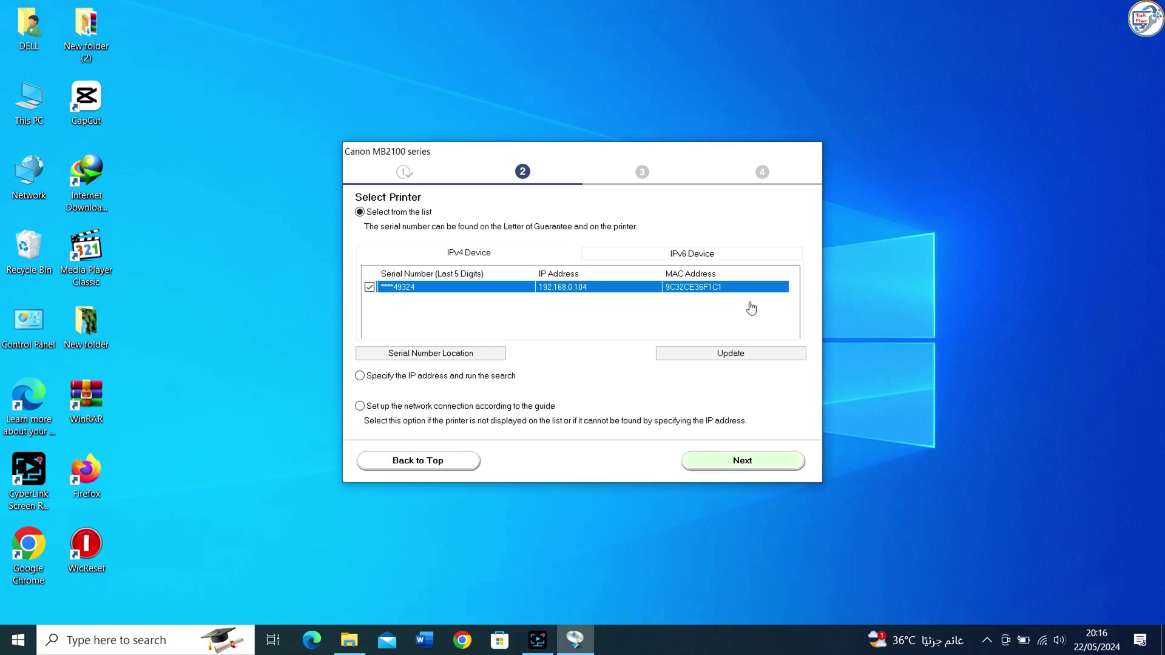
left_click(777, 462)
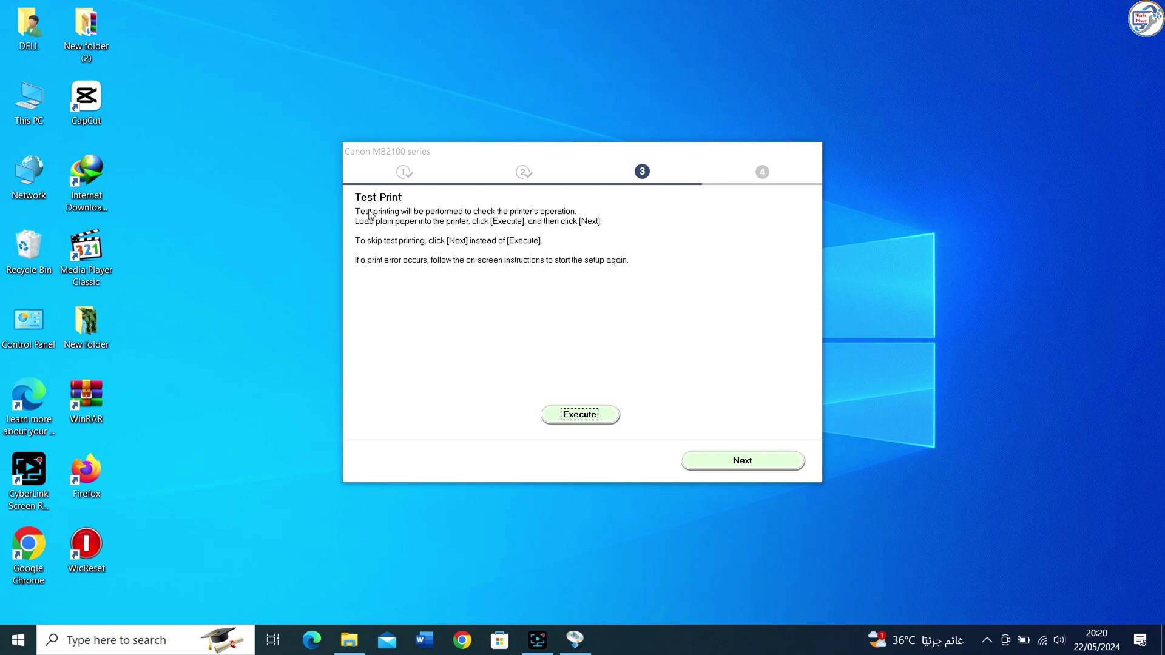
Skip the test print and finish printer setup with the MB2100 set as default.
left_click(770, 464)
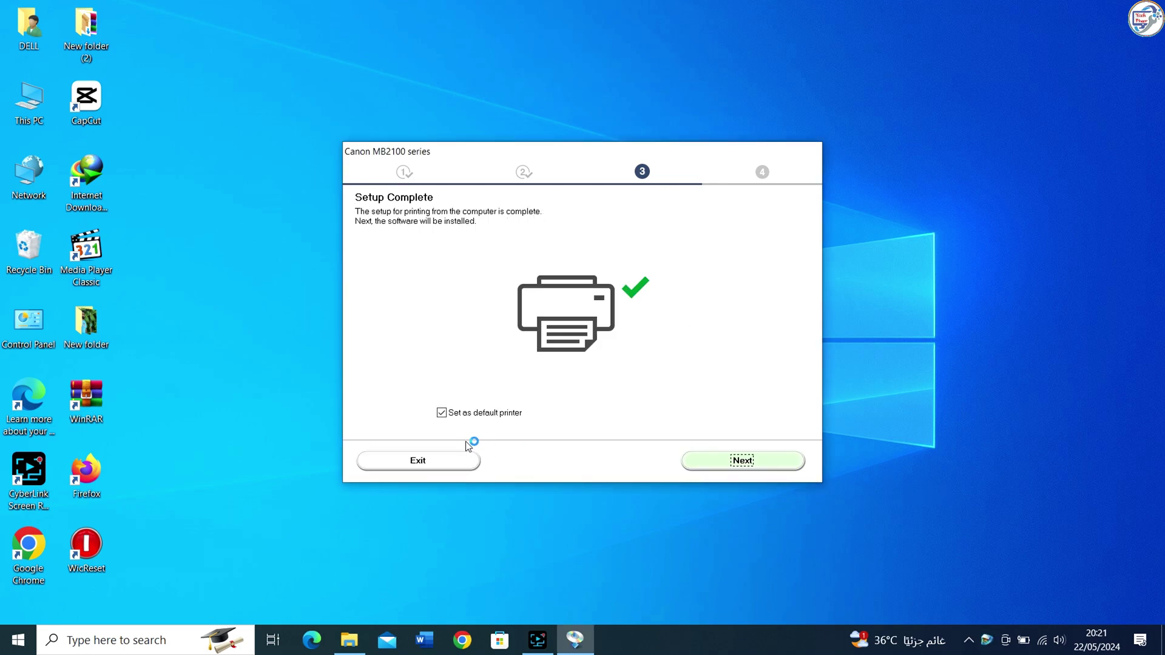
Exclude User's Manual, Speed Dial Utility, Quick Utility Toolbox, IJ Network Device Setup Utility and Easy-WebPrint EX from the optional software.
left_click(732, 465)
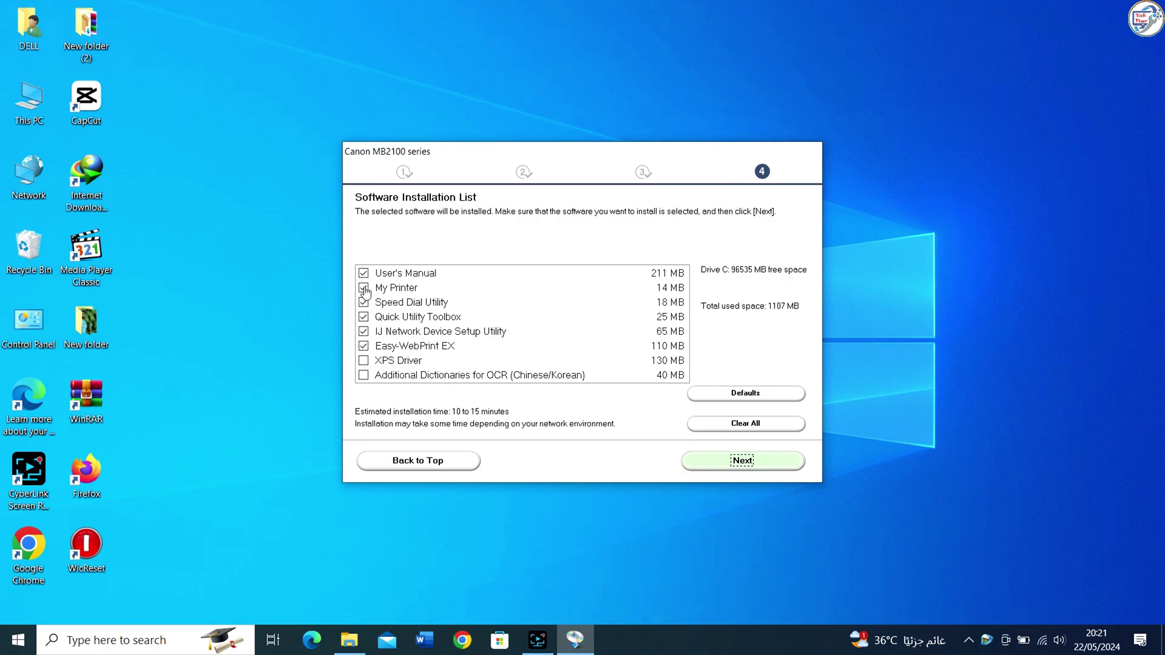
left_click(364, 273)
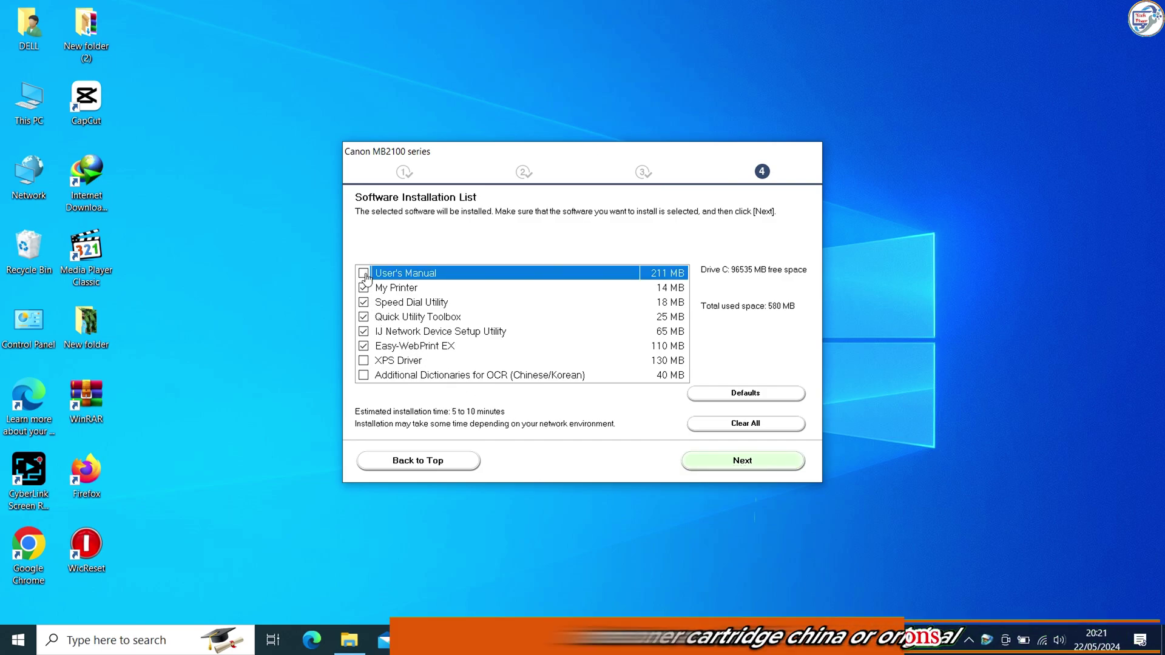
left_click(364, 302)
left_click(364, 317)
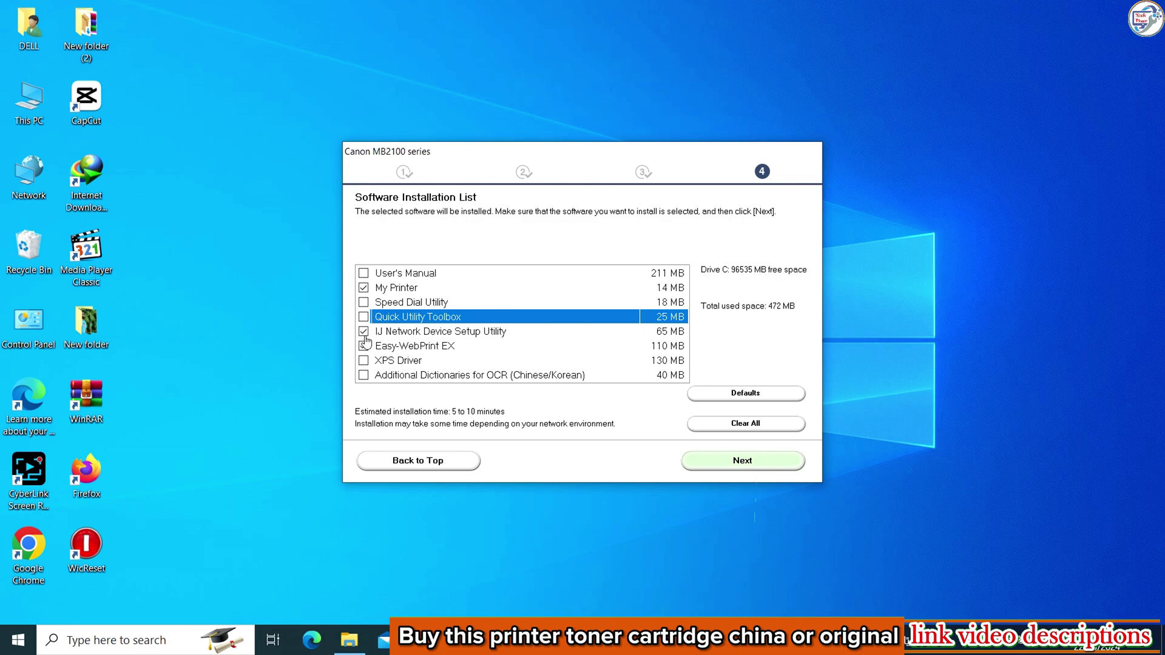
left_click(363, 331)
left_click(363, 346)
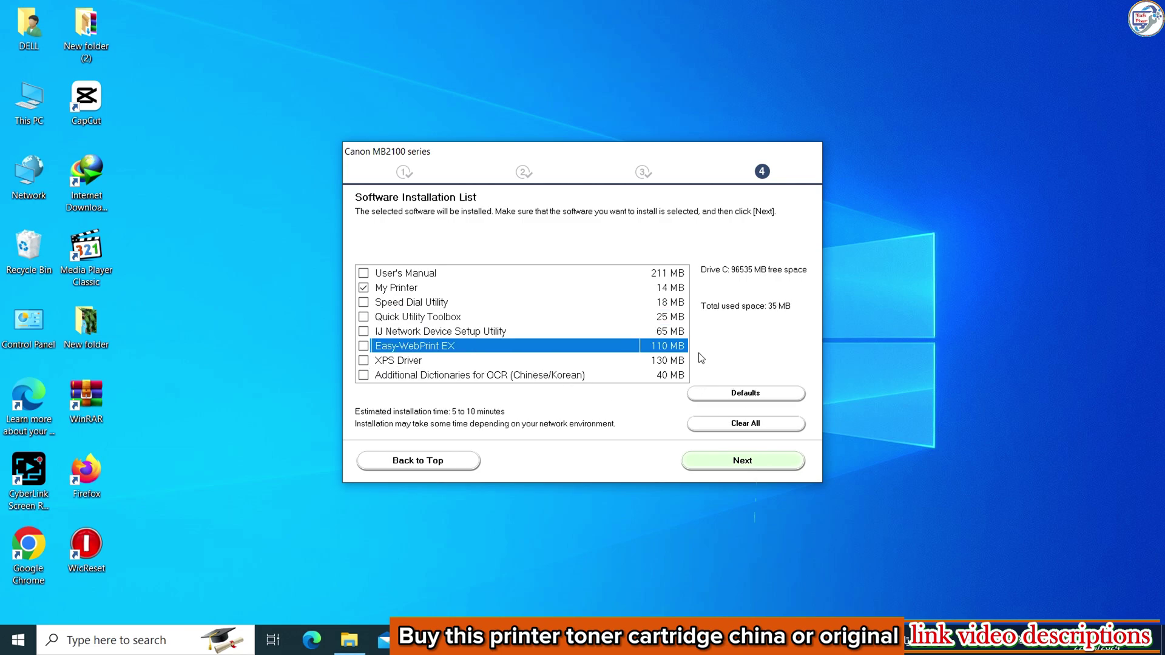
Install only My Printer and skip user registration.
left_click(662, 360)
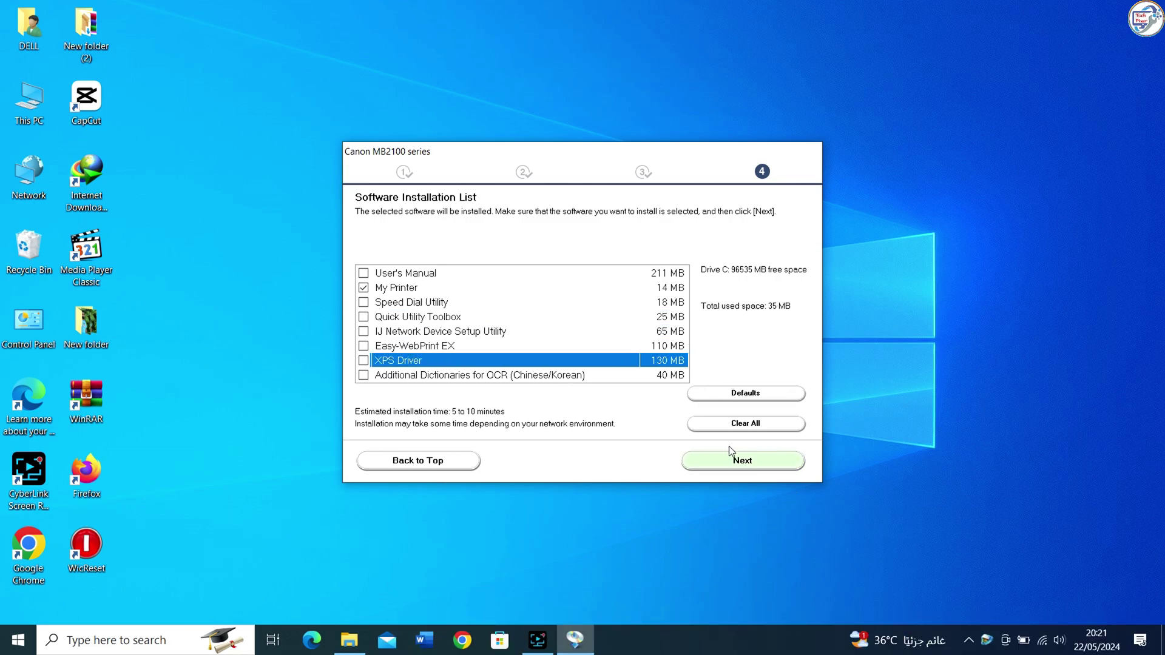
left_click(752, 463)
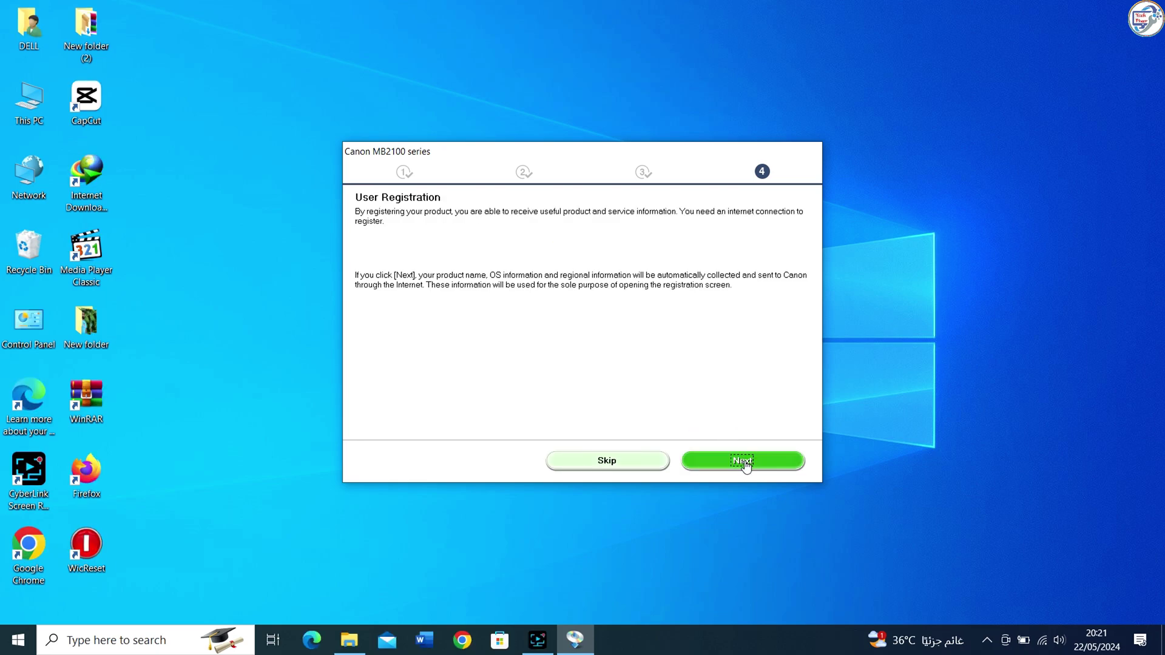
left_click(618, 461)
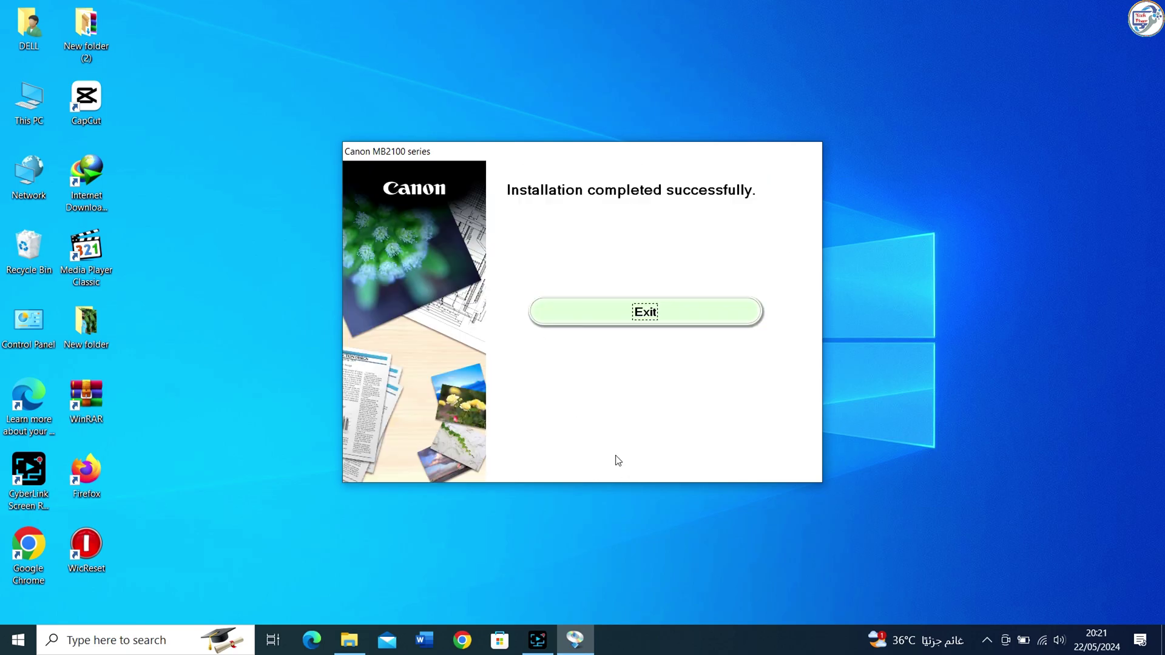